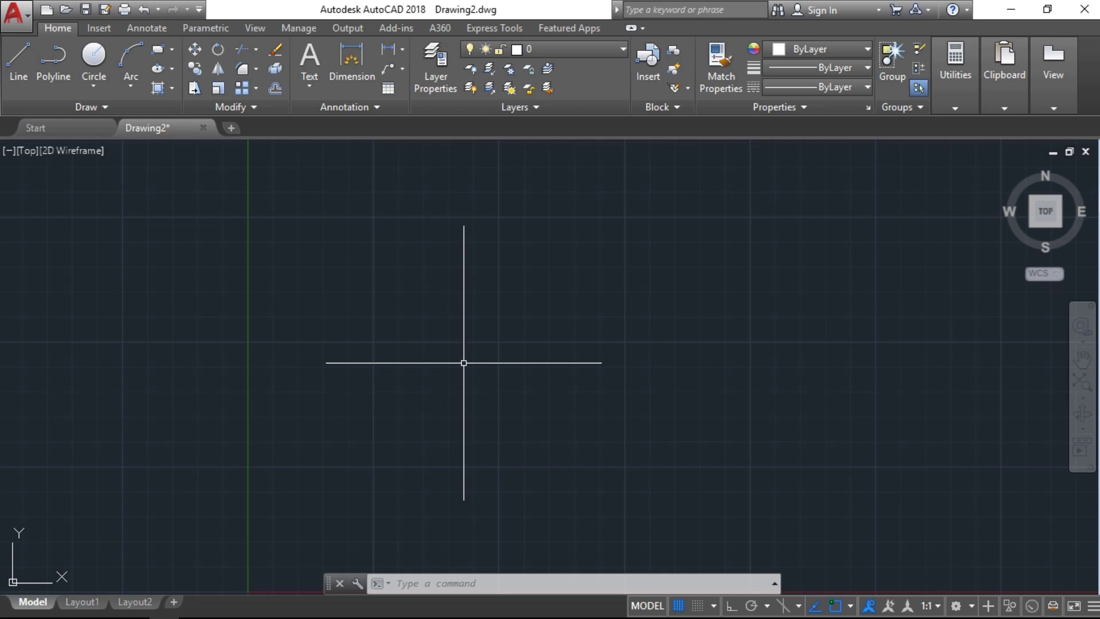
# Start PDF import from the command line, then cancel without choosing a file
pyautogui.write('impo')
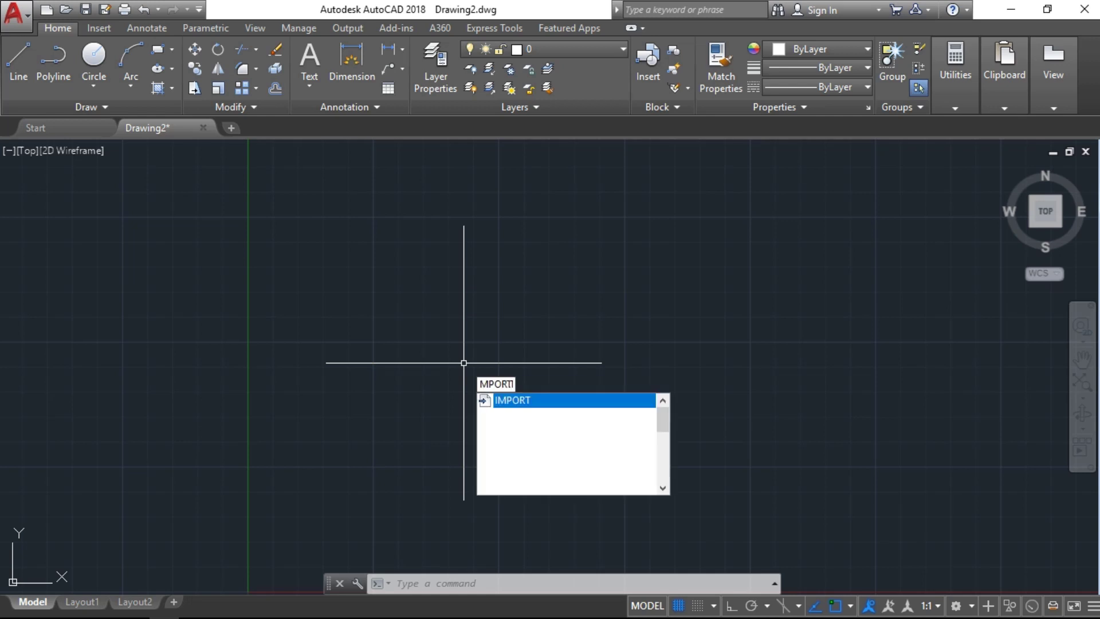
pyautogui.press('Down')
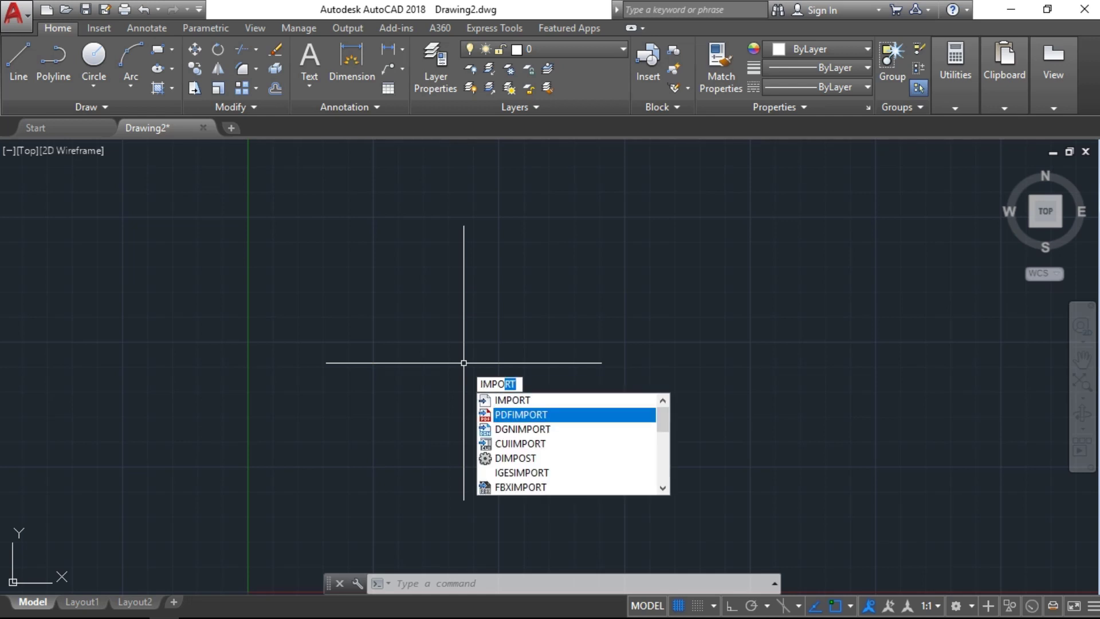
pyautogui.press('Return')
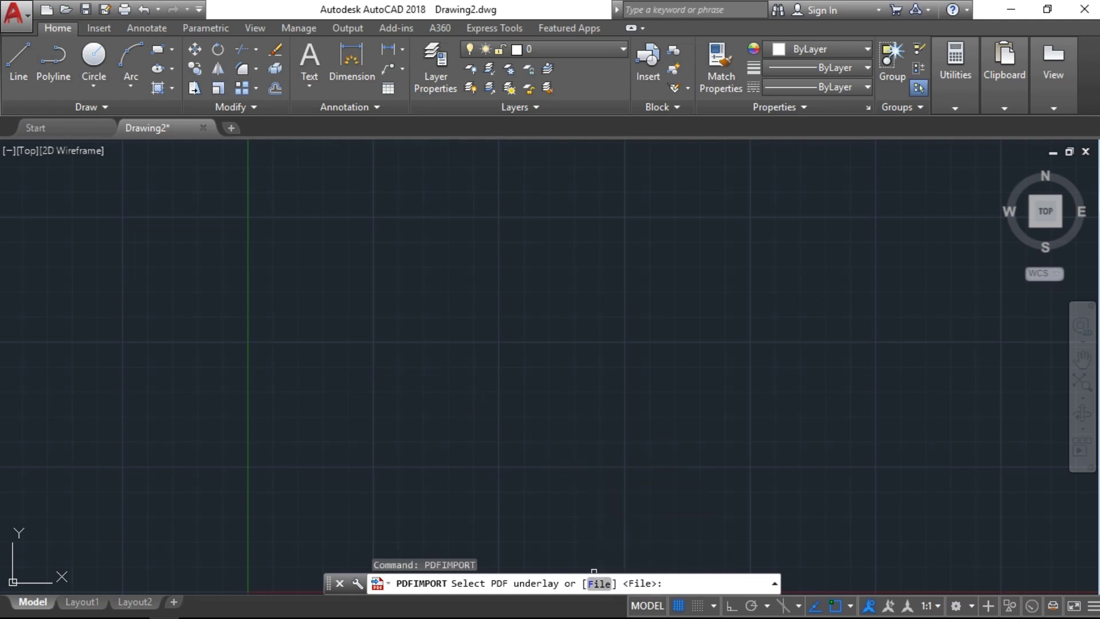
pyautogui.click(599, 584)
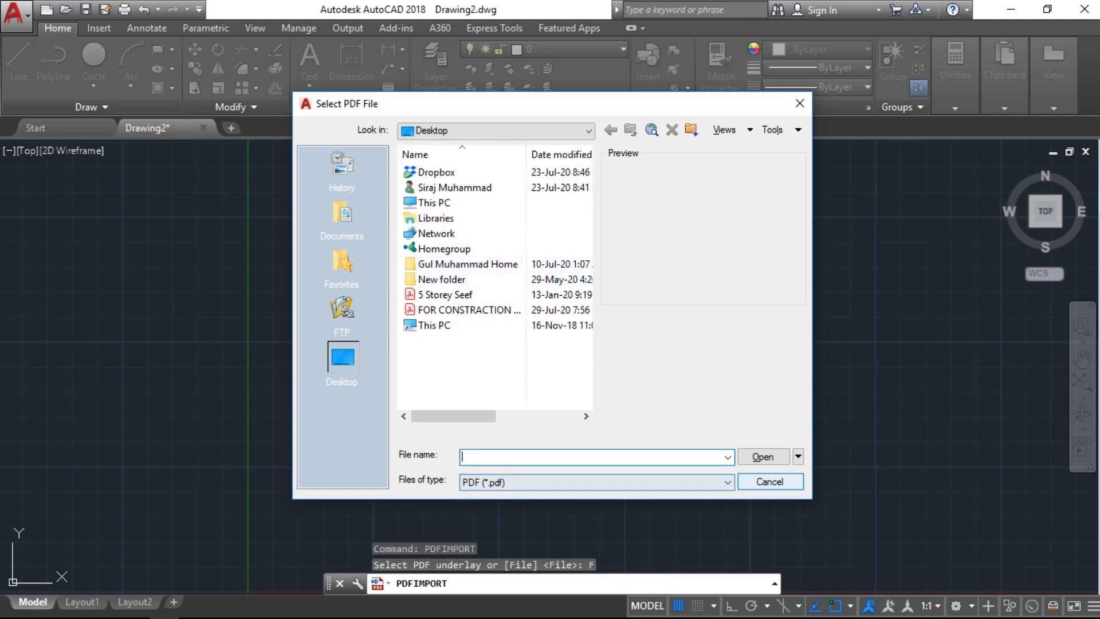
pyautogui.click(769, 481)
pyautogui.press('Escape')
pyautogui.press('Escape')
pyautogui.press('Escape')
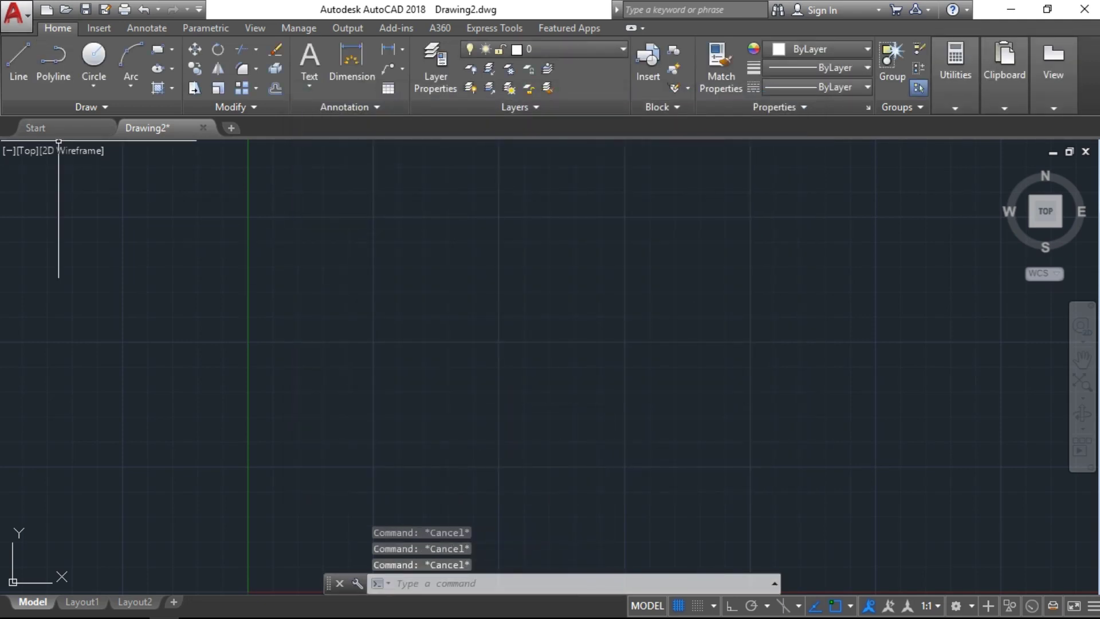
# Start PDF import from the application menu, then cancel again without choosing a file
pyautogui.click(14, 12)
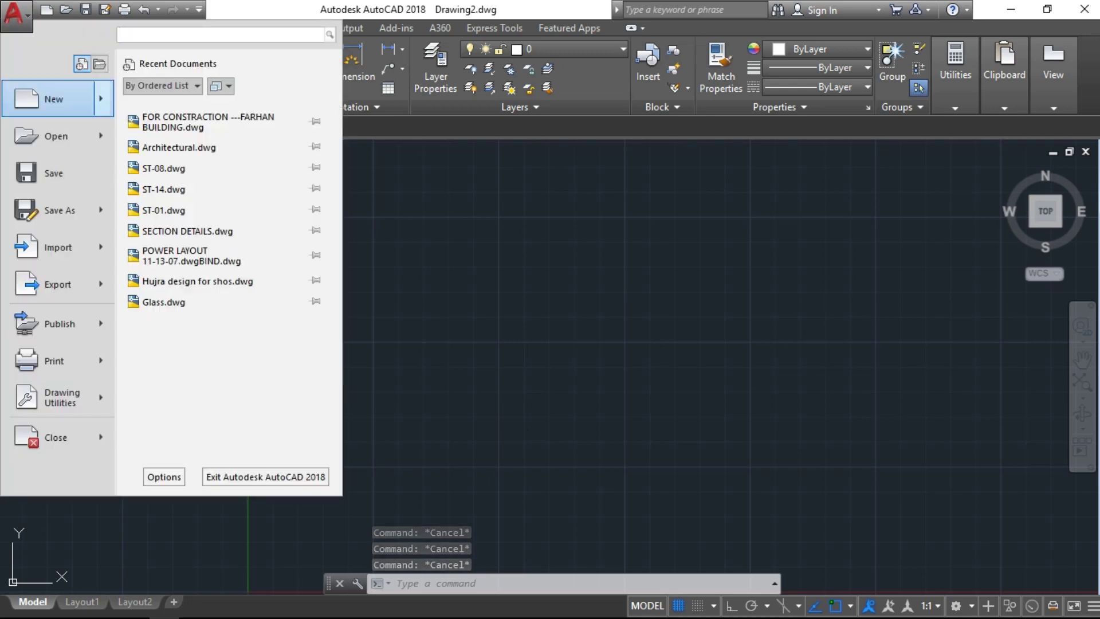
pyautogui.moveTo(57, 247)
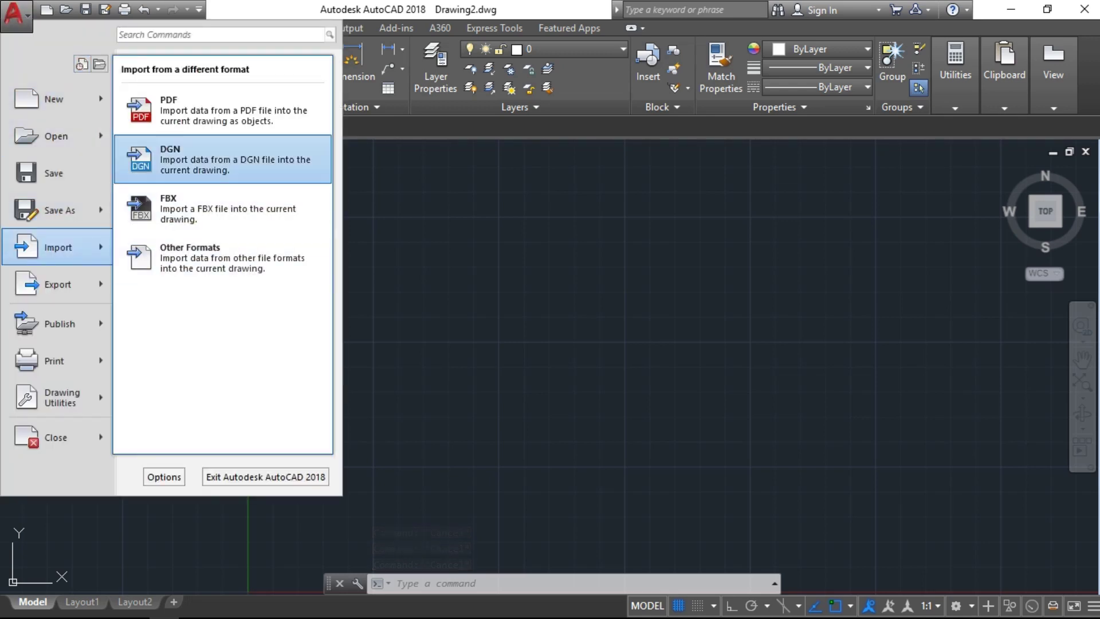
pyautogui.click(172, 110)
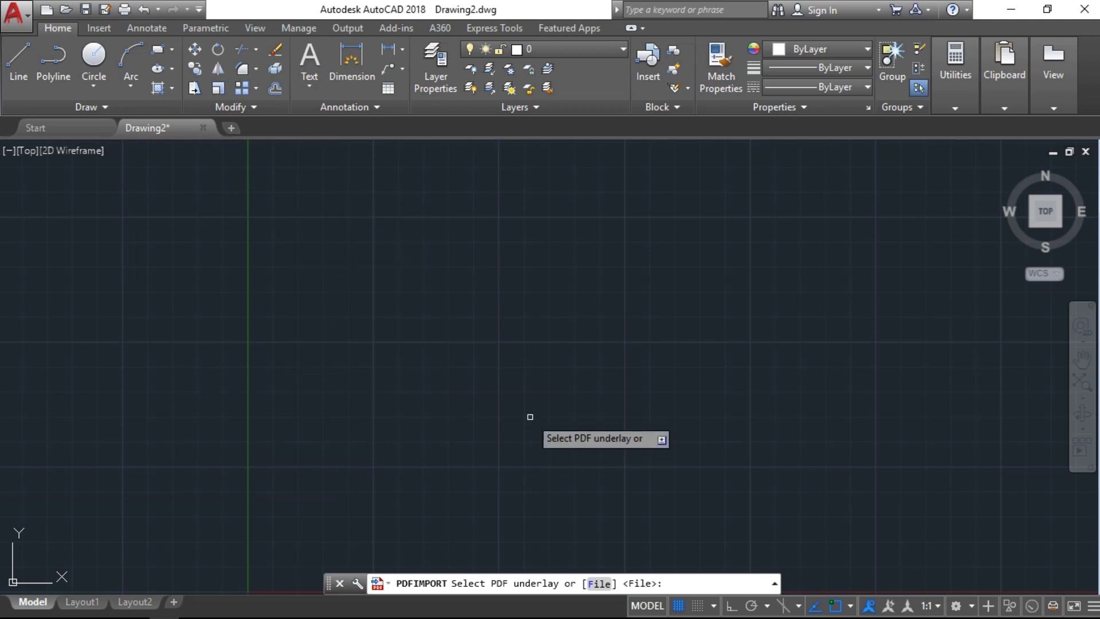
pyautogui.click(599, 584)
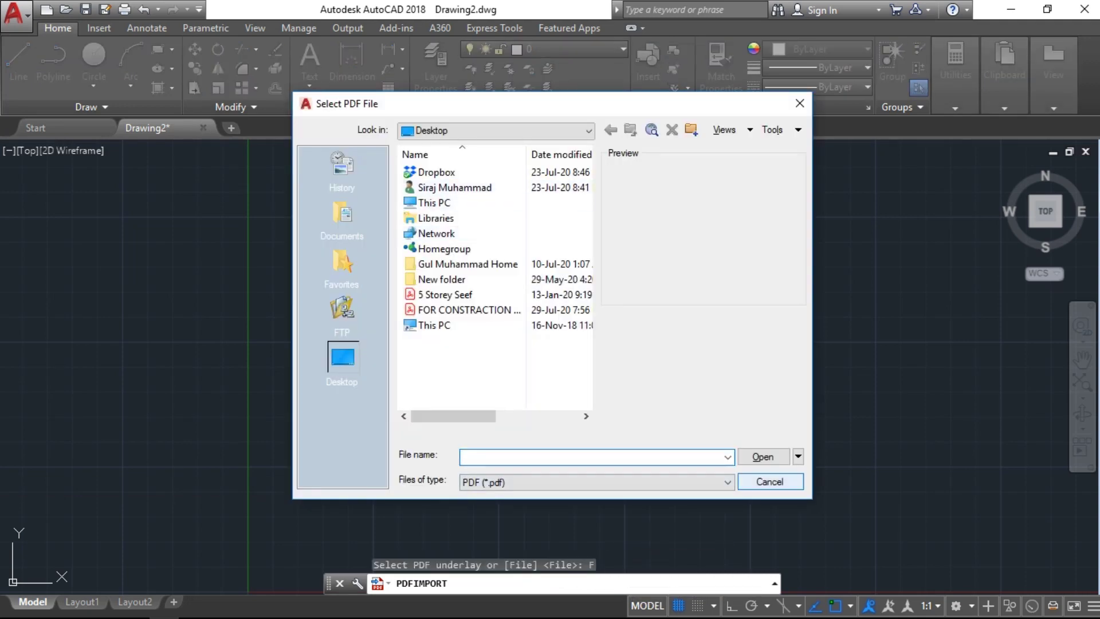
pyautogui.click(770, 481)
pyautogui.press('Escape')
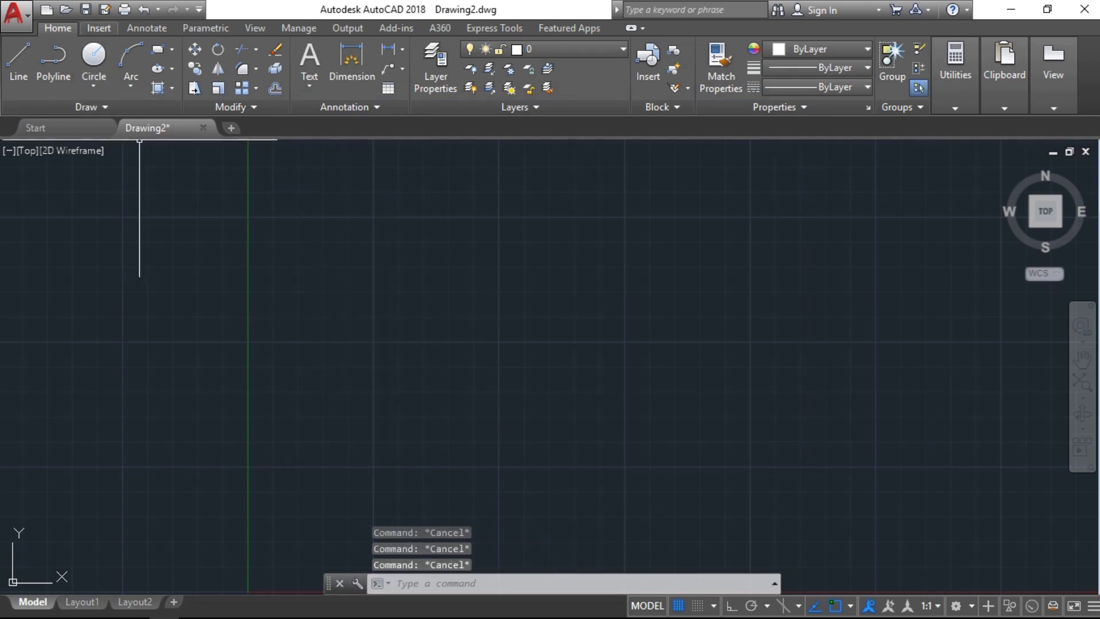
# Import the FOR CONSTRACTION floor-plan PDF from the Insert tab with default settings
pyautogui.click(99, 28)
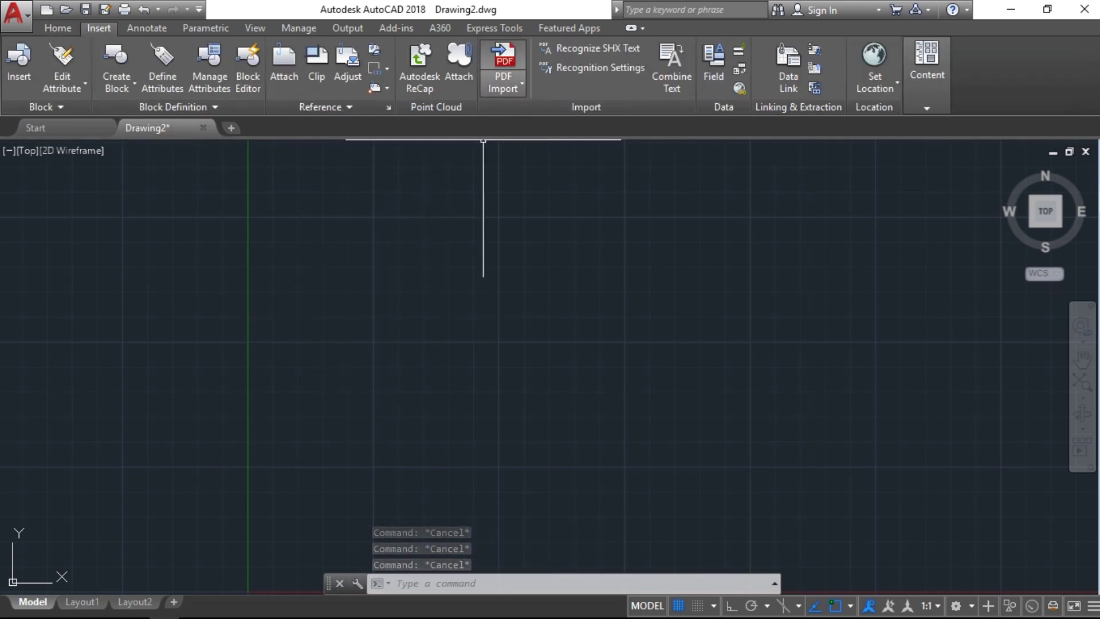
pyautogui.click(503, 63)
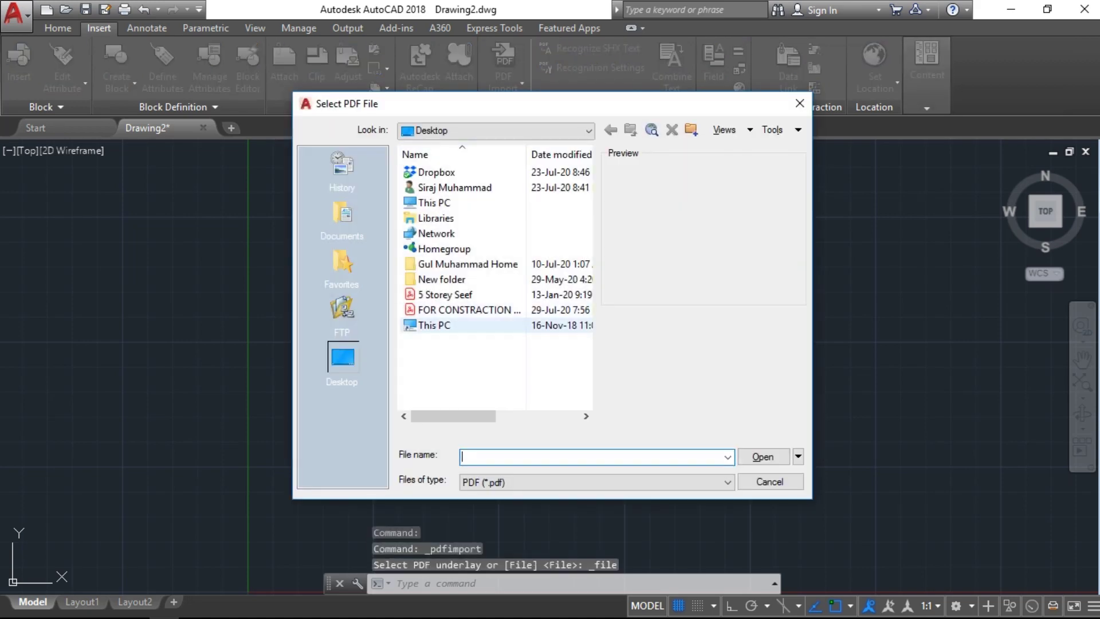
pyautogui.click(464, 310)
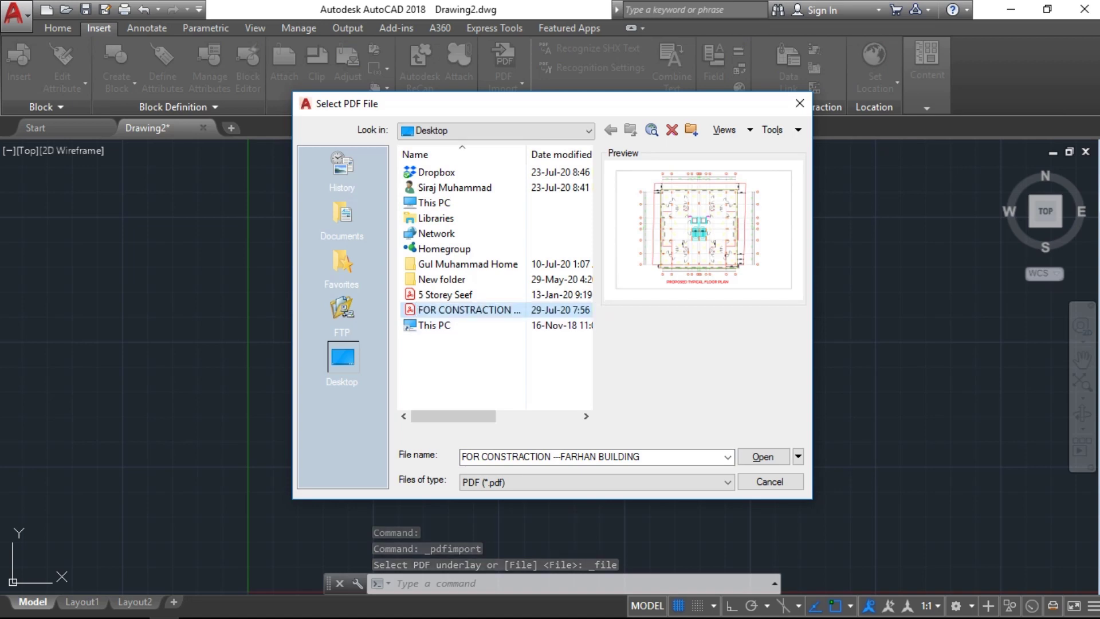
pyautogui.click(762, 457)
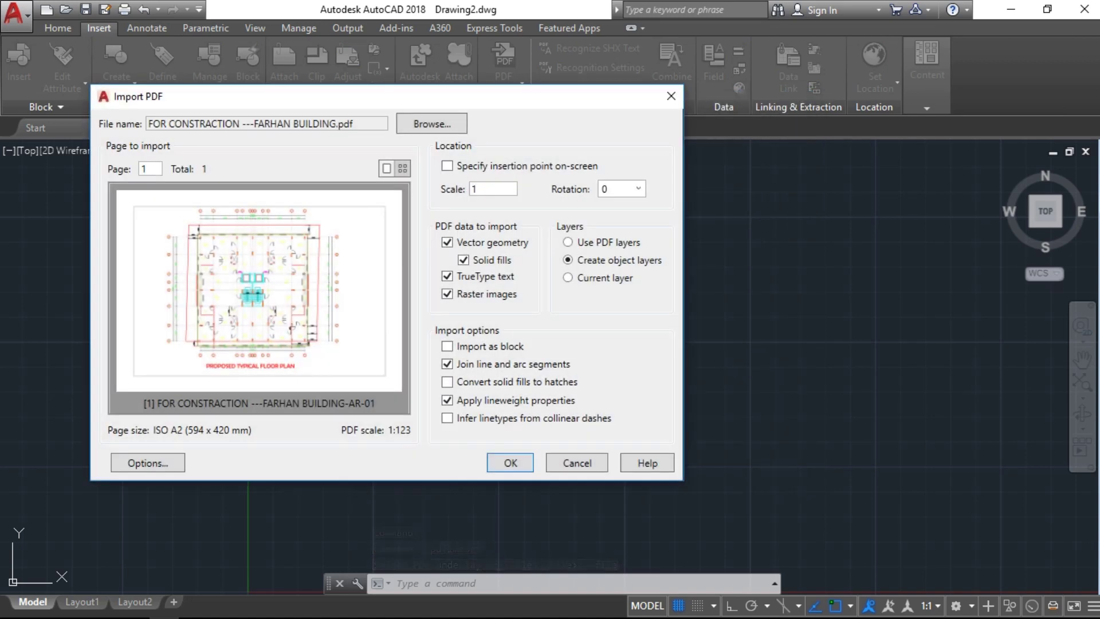
pyautogui.press('Return')
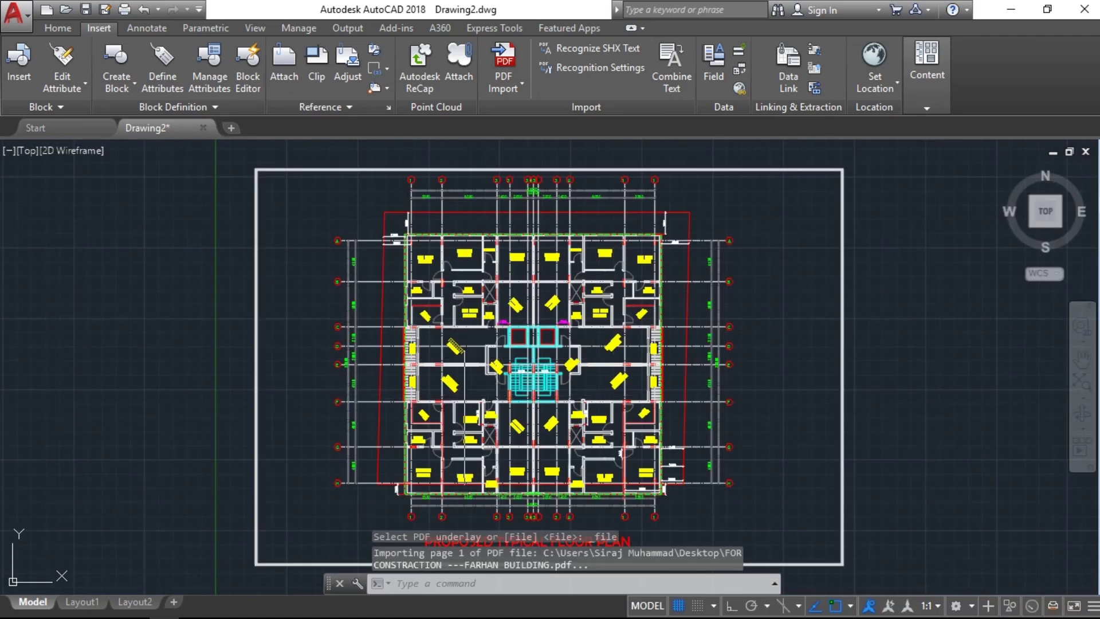
# Zoom to extents (Z, E) to show the whole imported plan
pyautogui.scroll(10, 464, 347)
pyautogui.scroll(-10, 464, 347)
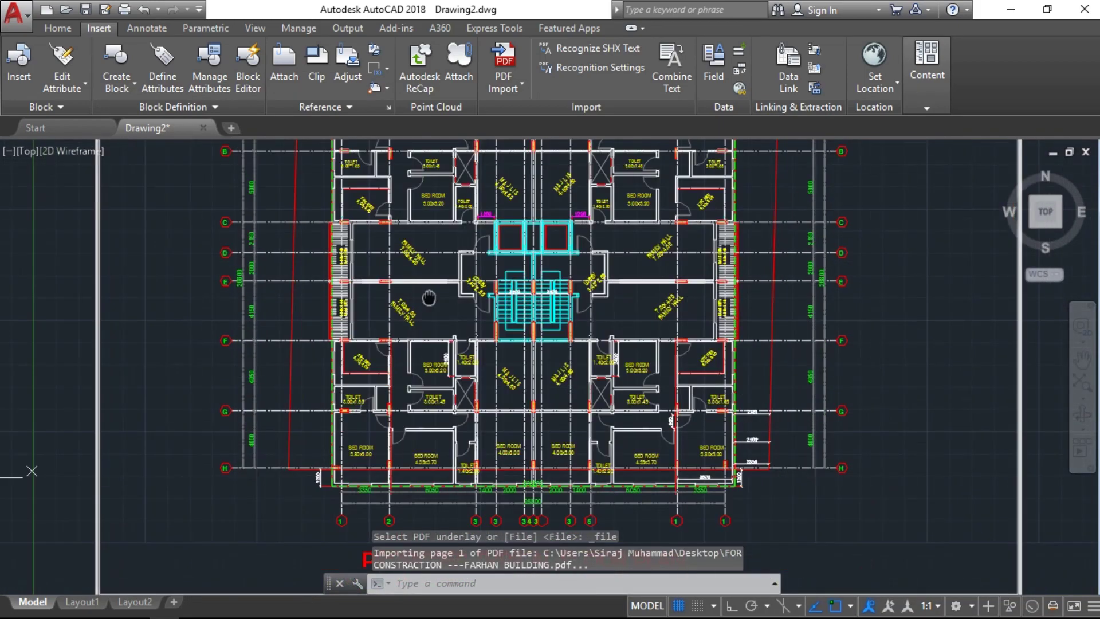
pyautogui.press('Escape')
pyautogui.scroll(5, 285, 344)
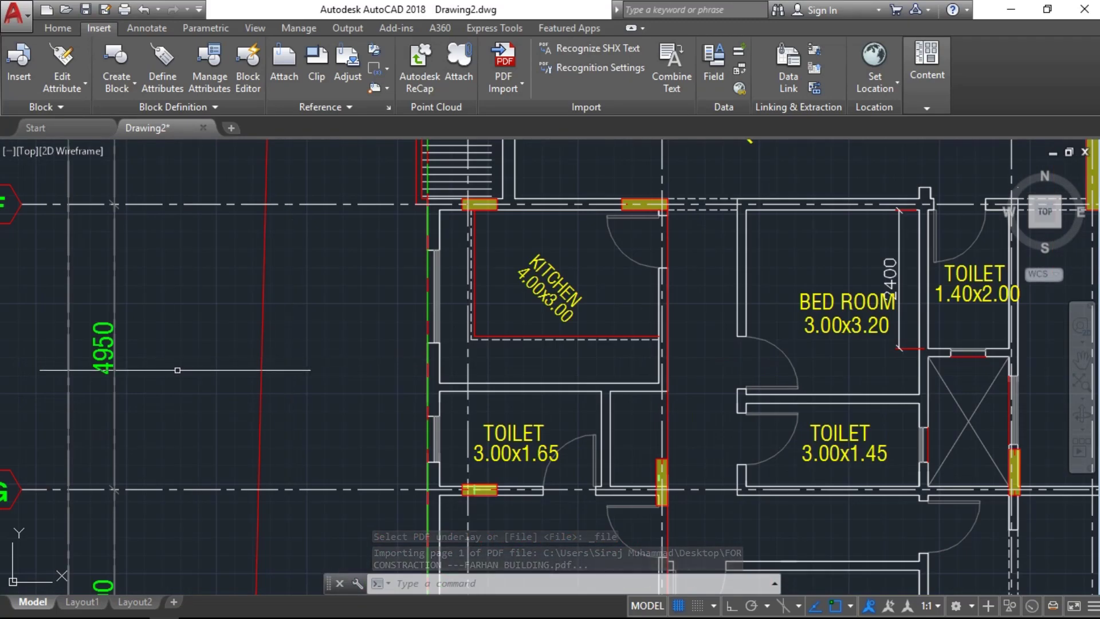
pyautogui.scroll(-3, 177, 369)
pyautogui.write('z')
pyautogui.press('Return')
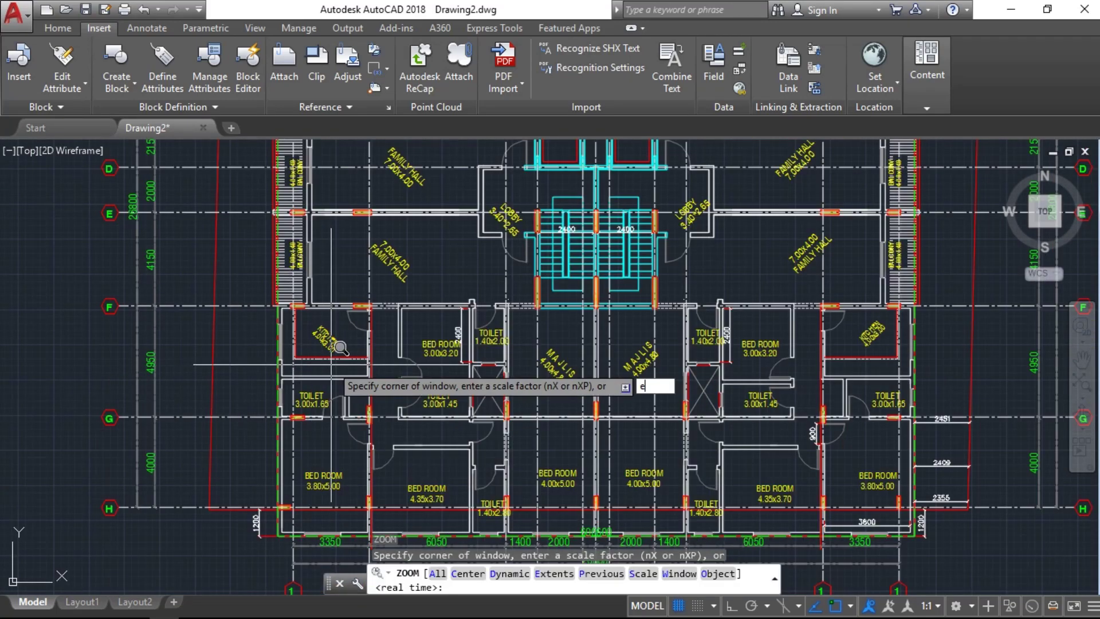
pyautogui.write('e')
pyautogui.press('Return')
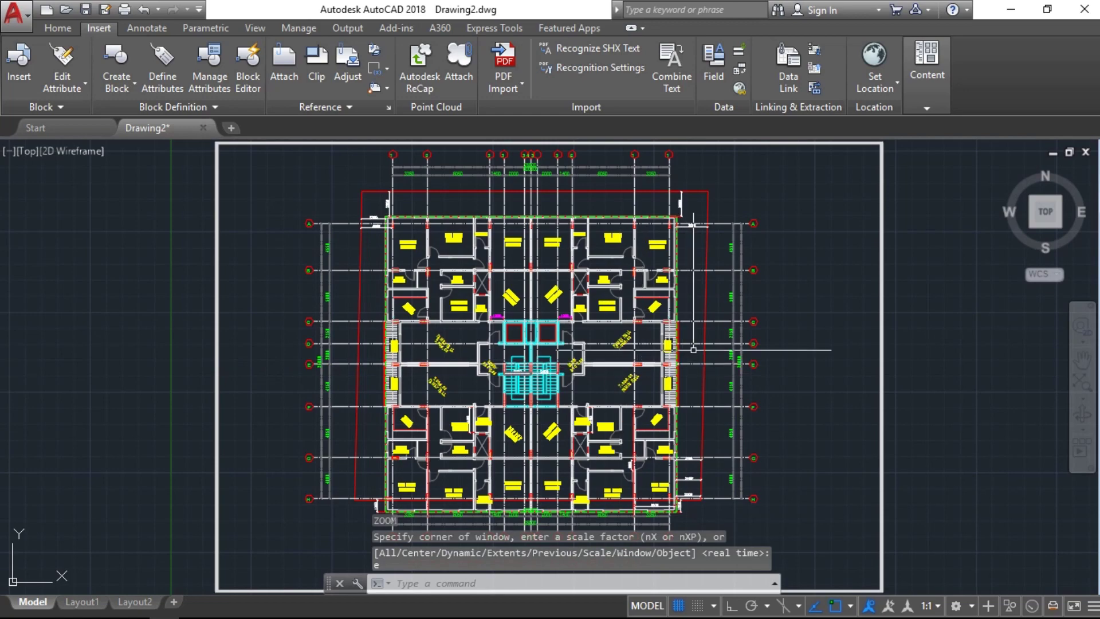
# Zoom in and pan until grid lines D and E fill the view
pyautogui.scroll(3, 700, 356)
pyautogui.scroll(2, 700, 356)
pyautogui.scroll(2, 670, 355)
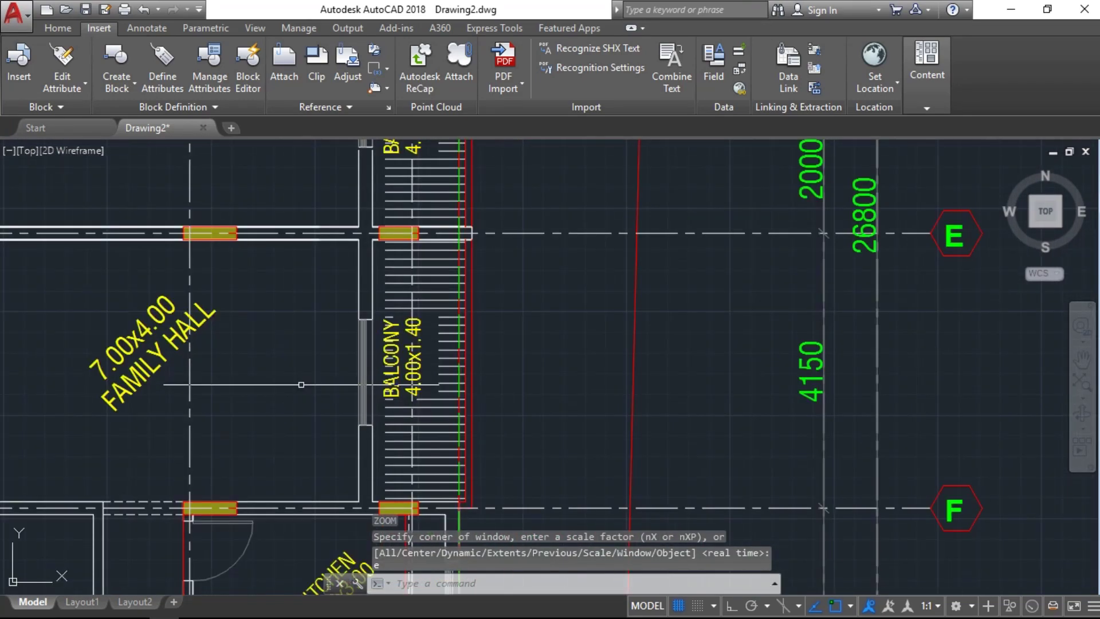
pyautogui.moveTo(490, 390); pyautogui.dragTo(393, 479, button='middle')
pyautogui.moveTo(596, 238); pyautogui.dragTo(429, 407, button='middle')
pyautogui.scroll(4, 523, 360)
pyautogui.scroll(-3, 523, 360)
pyautogui.press('Escape')
pyautogui.press('Escape')
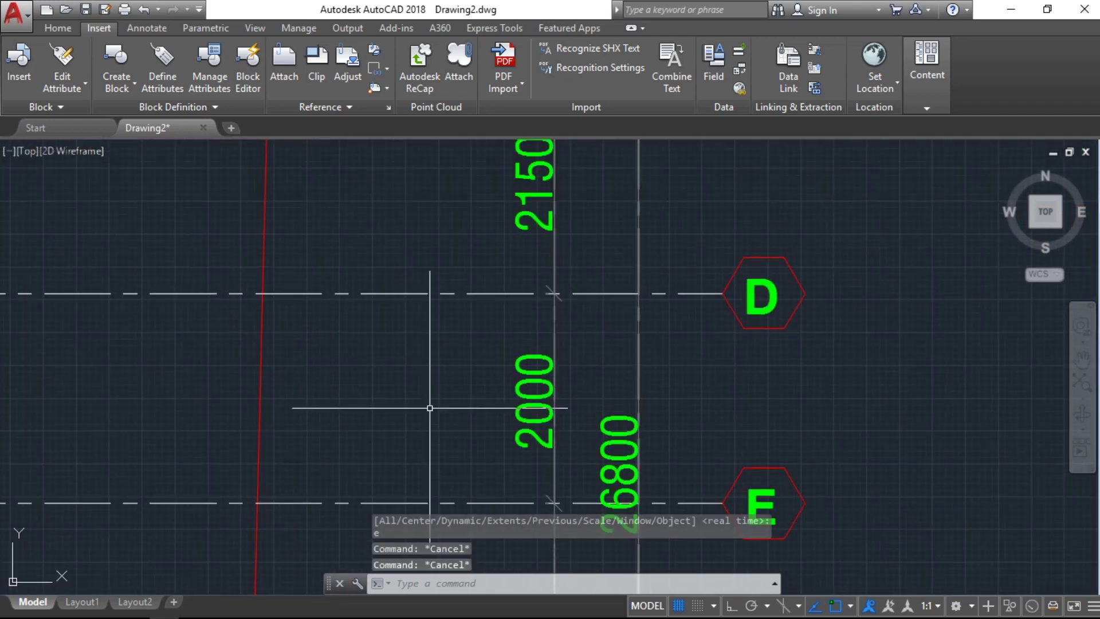
# Start DIST and pick the first point on grid line D, reading about 1999.83 toward E
pyautogui.write('di')
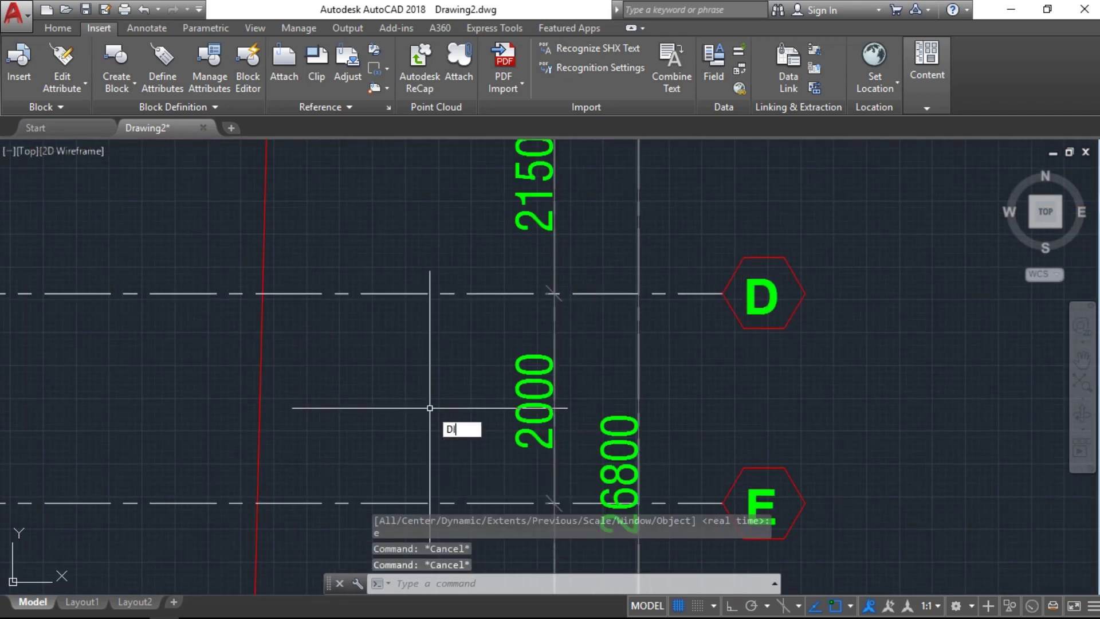
pyautogui.press('Return')
pyautogui.scroll(2, 445, 293)
pyautogui.moveTo(513, 372); pyautogui.dragTo(399, 253, button='middle')
pyautogui.scroll(-2, 400, 247)
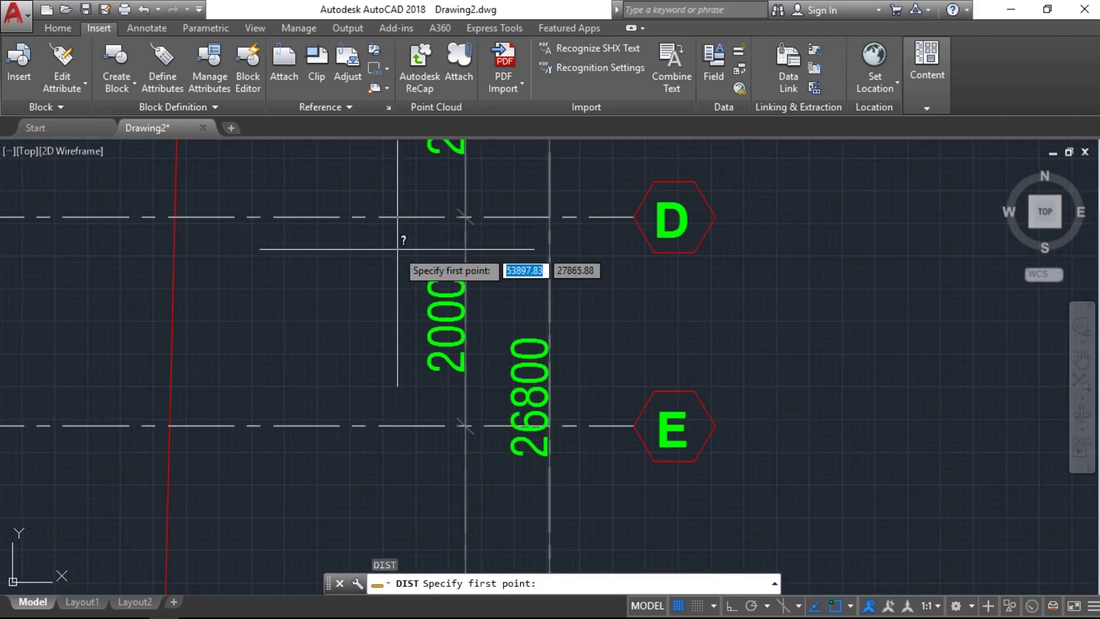
pyautogui.click(379, 217)
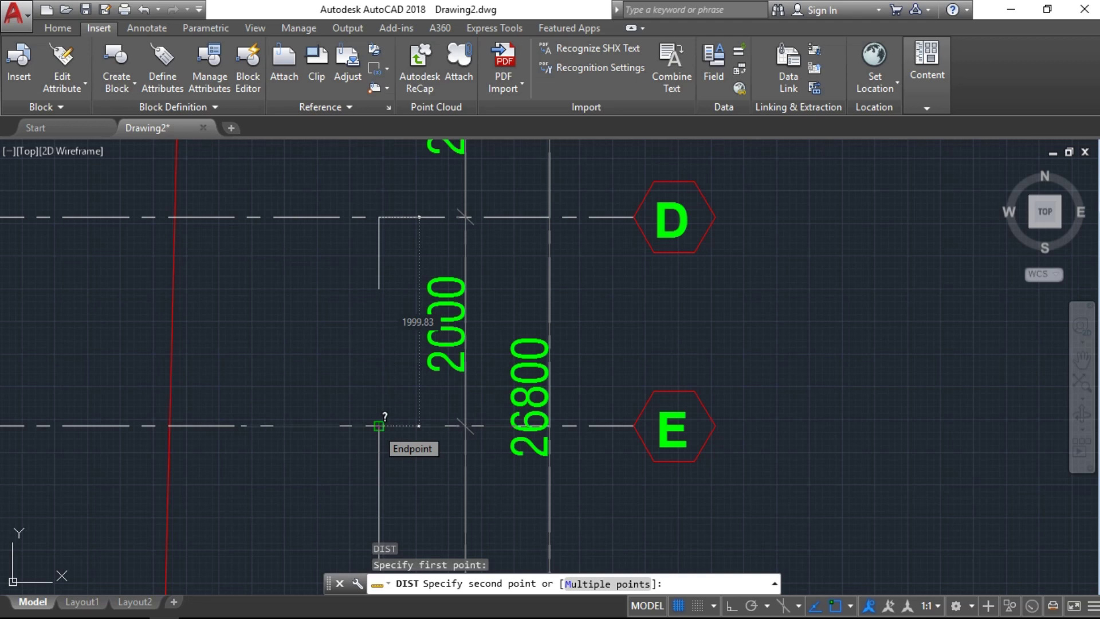
# Cancel DIST, open QuickCalc with CALC, and begin the expression 2000/
pyautogui.press('Escape')
pyautogui.press('Escape')
pyautogui.press('Escape')
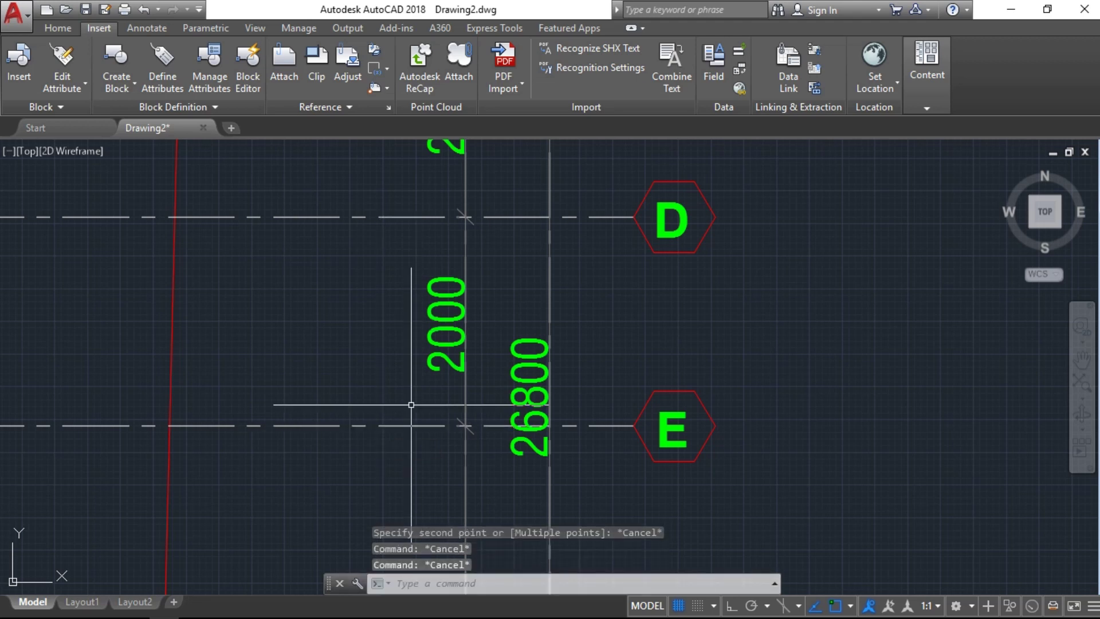
pyautogui.write('CALCULATOR')
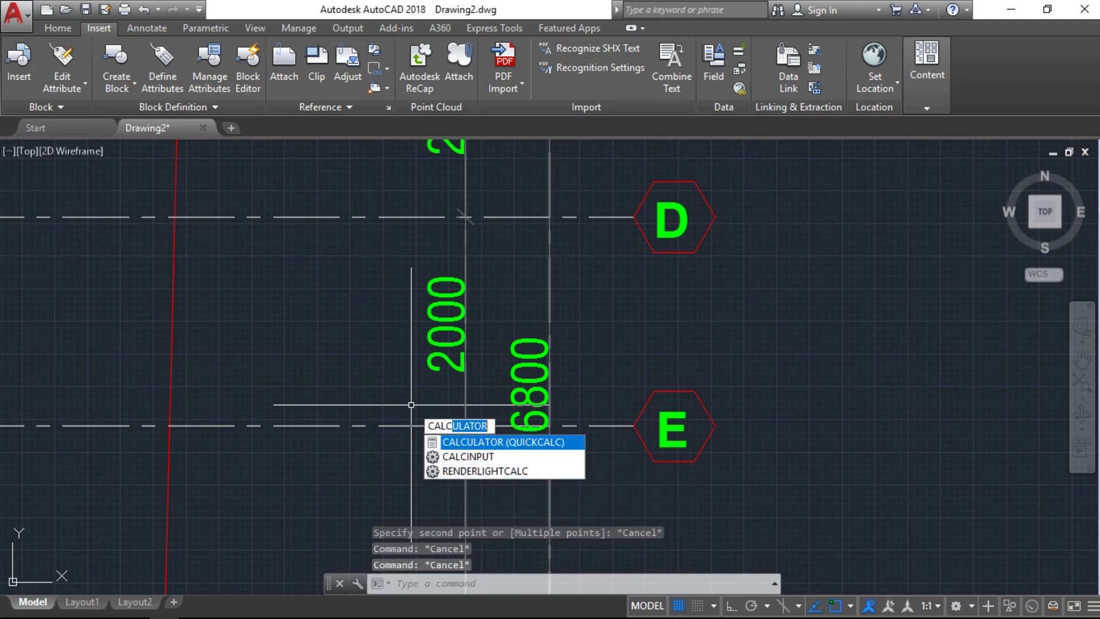
pyautogui.press('Return')
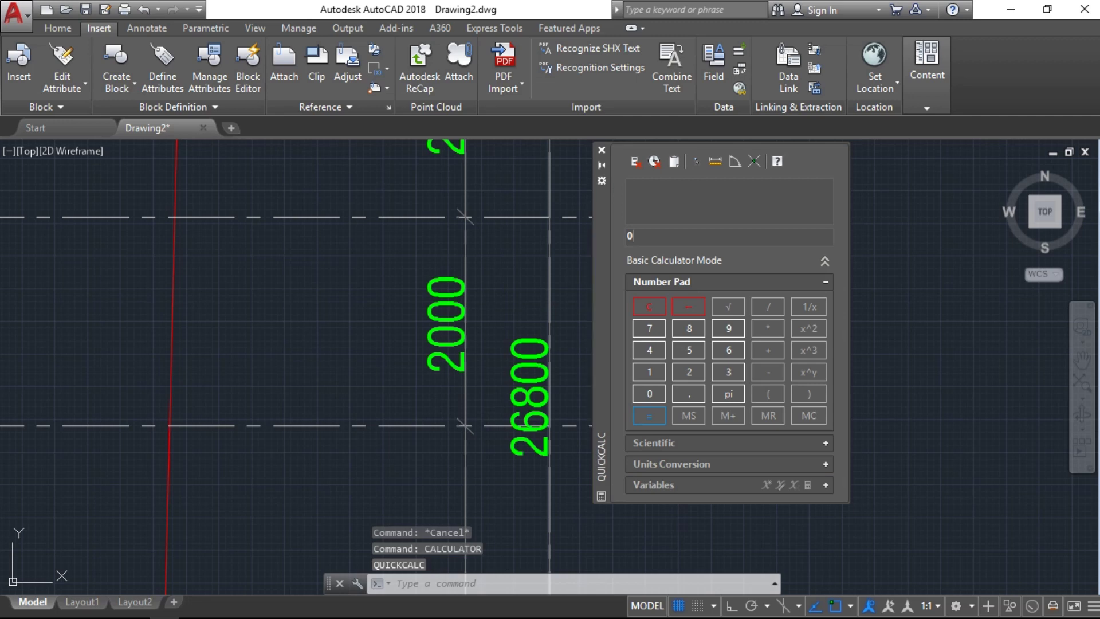
pyautogui.write('200')
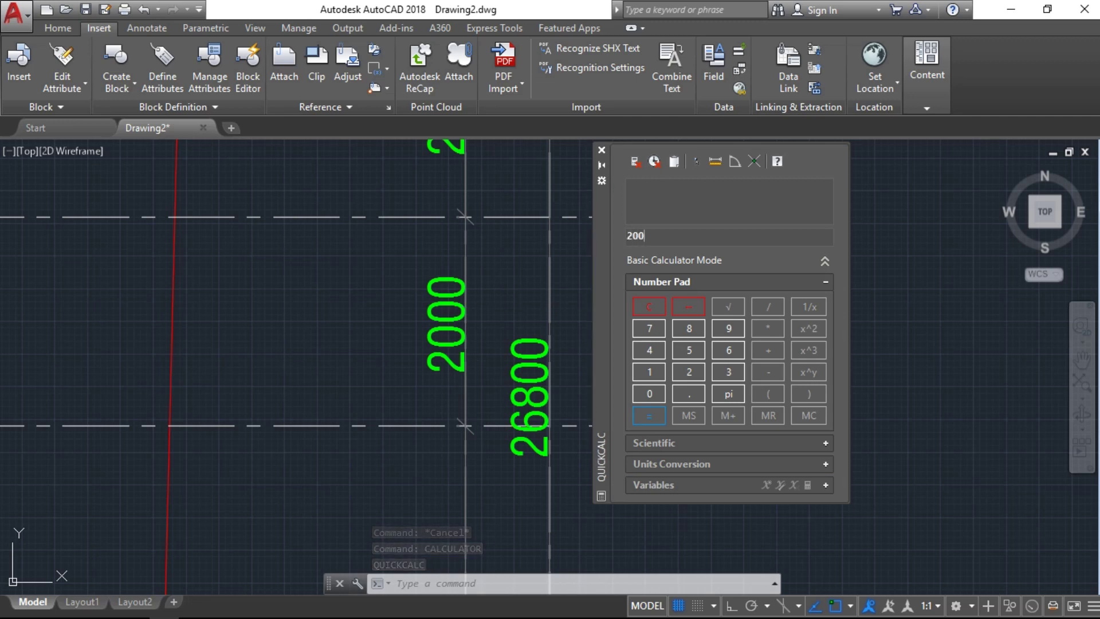
pyautogui.write('0/')
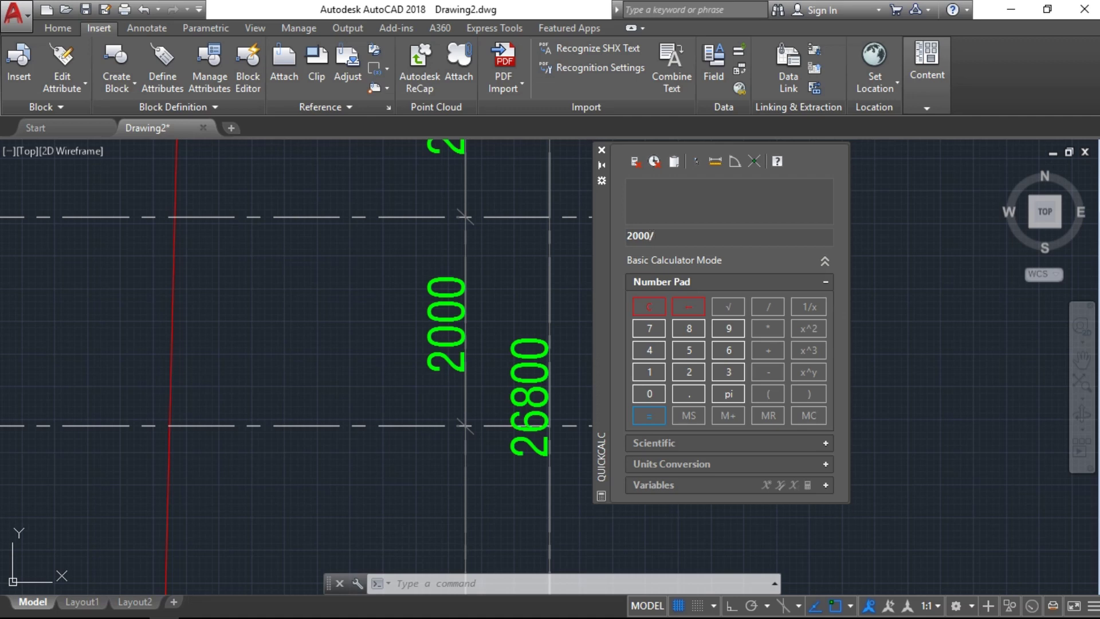
pyautogui.press('Escape')
# Re-measure grid D to E, reading 1999.83, and enter that divisor into QuickCalc
pyautogui.write('Di')
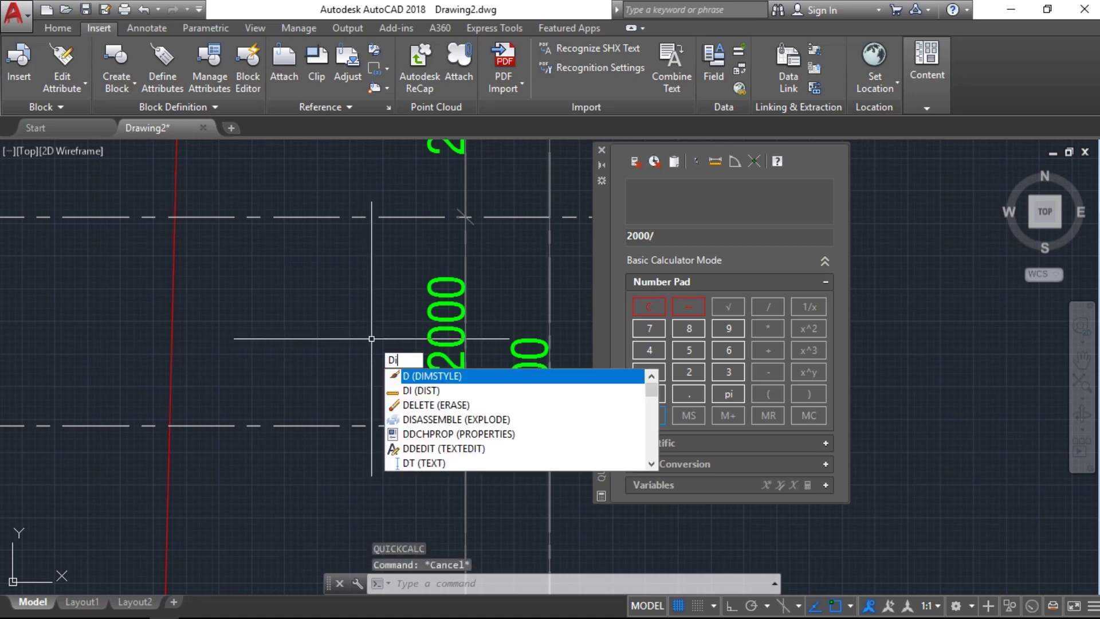
pyautogui.press('Return')
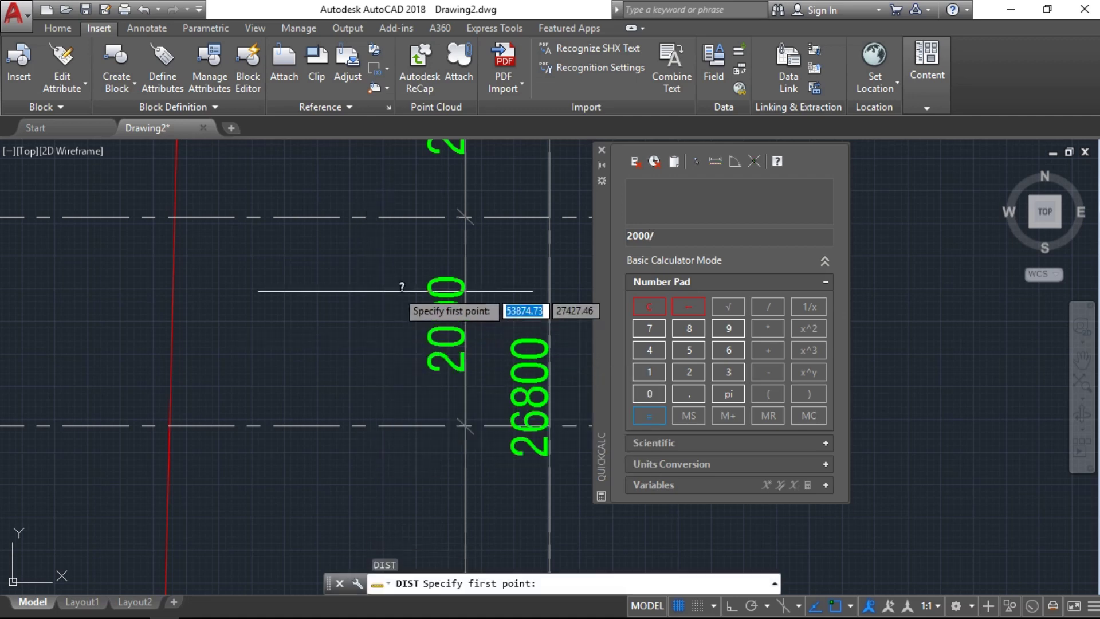
pyautogui.click(379, 216)
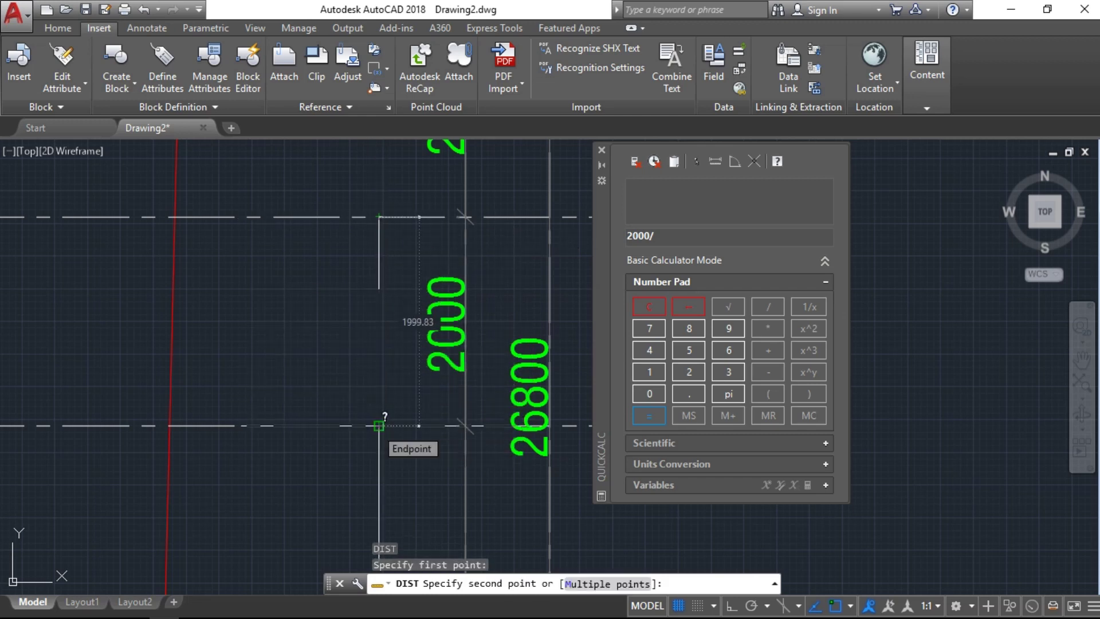
pyautogui.press('Escape')
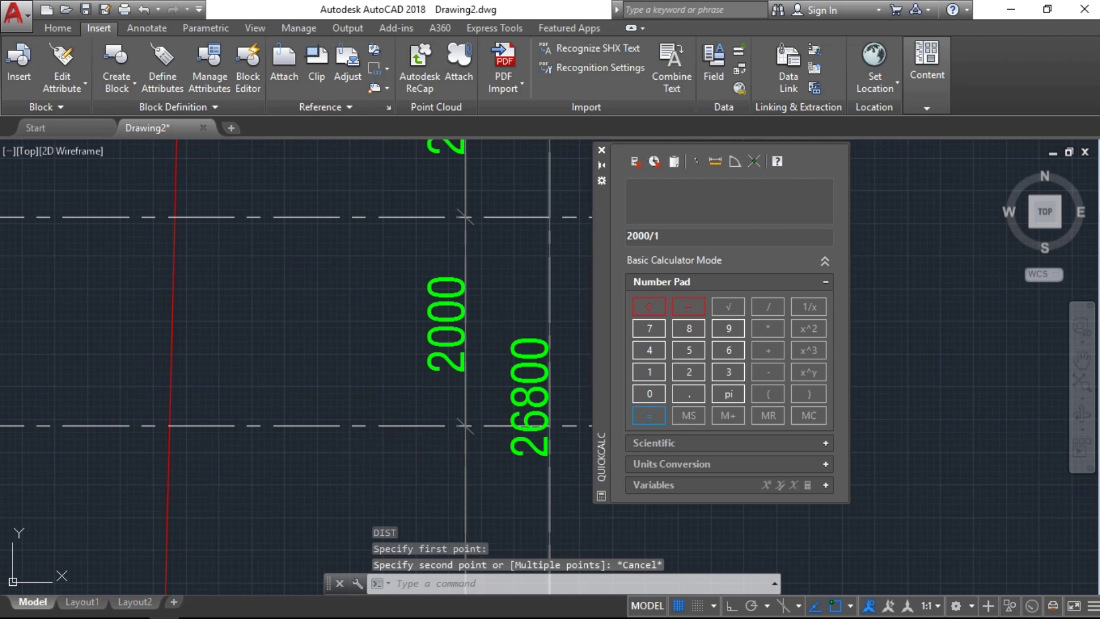
pyautogui.write('999')
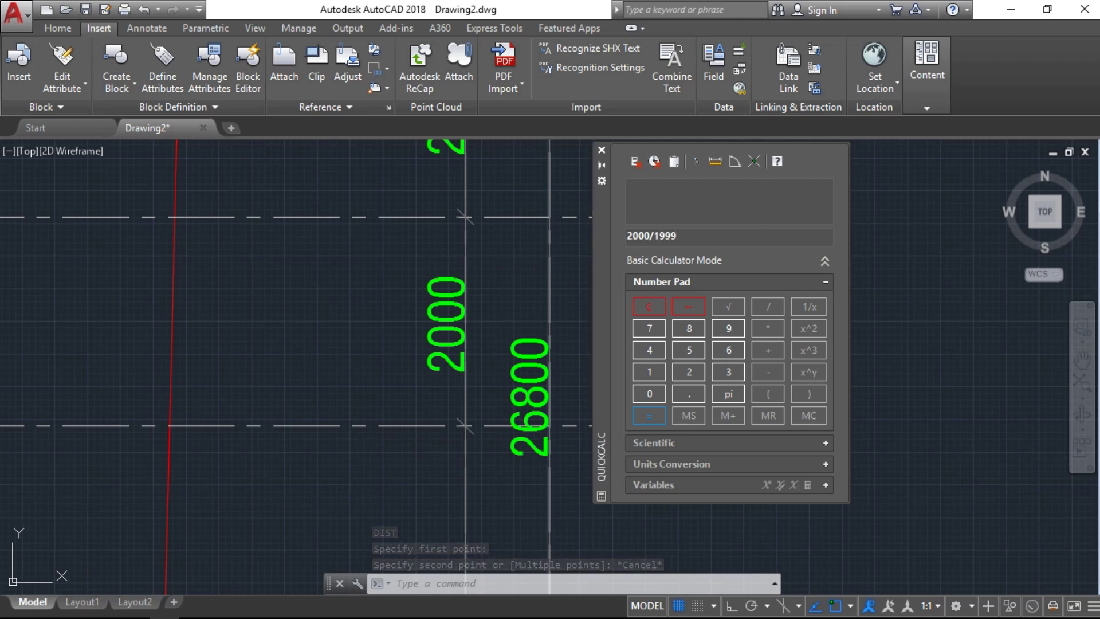
pyautogui.write('.83')
# Evaluate 2000/1999.83 to get 1.00008501, then cancel the stray window selection
pyautogui.press('Return')
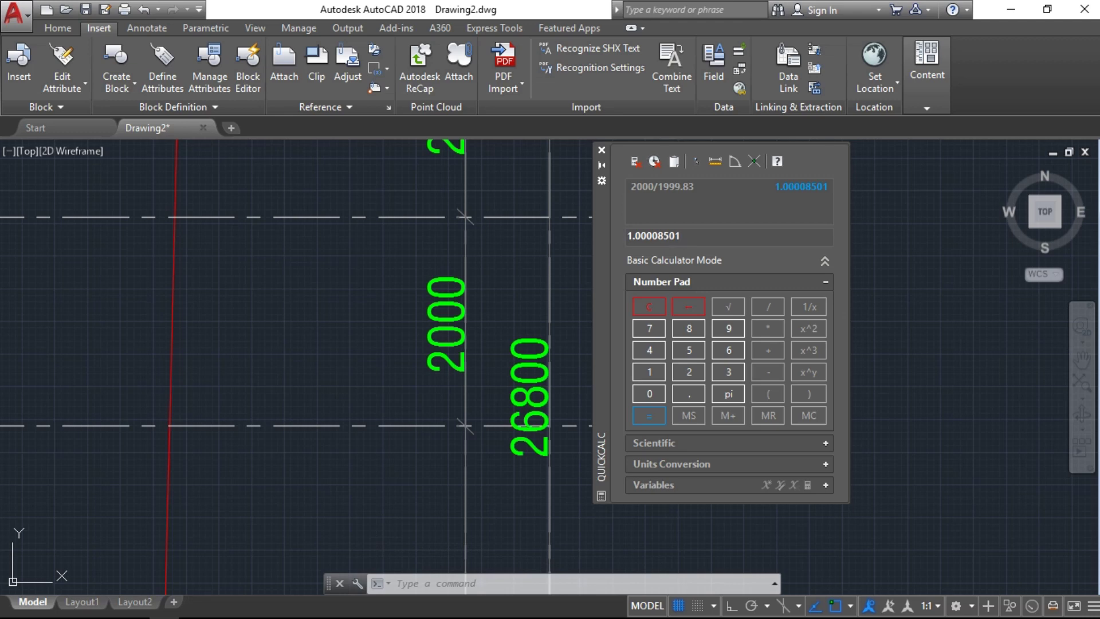
pyautogui.click(358, 295)
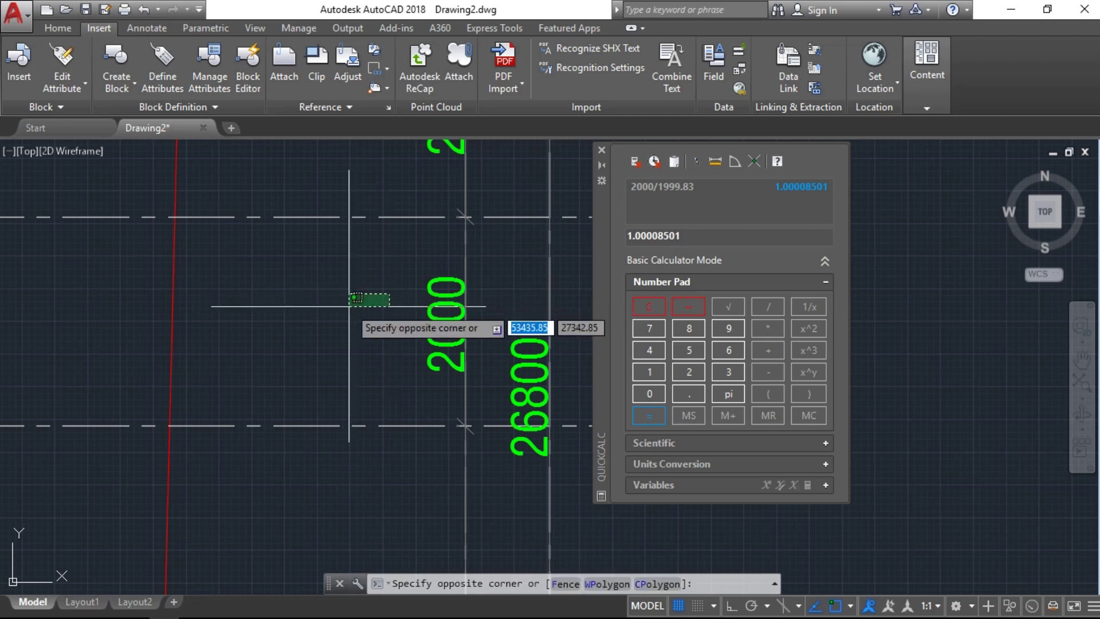
pyautogui.press('Escape')
pyautogui.press('Escape')
pyautogui.press('Escape')
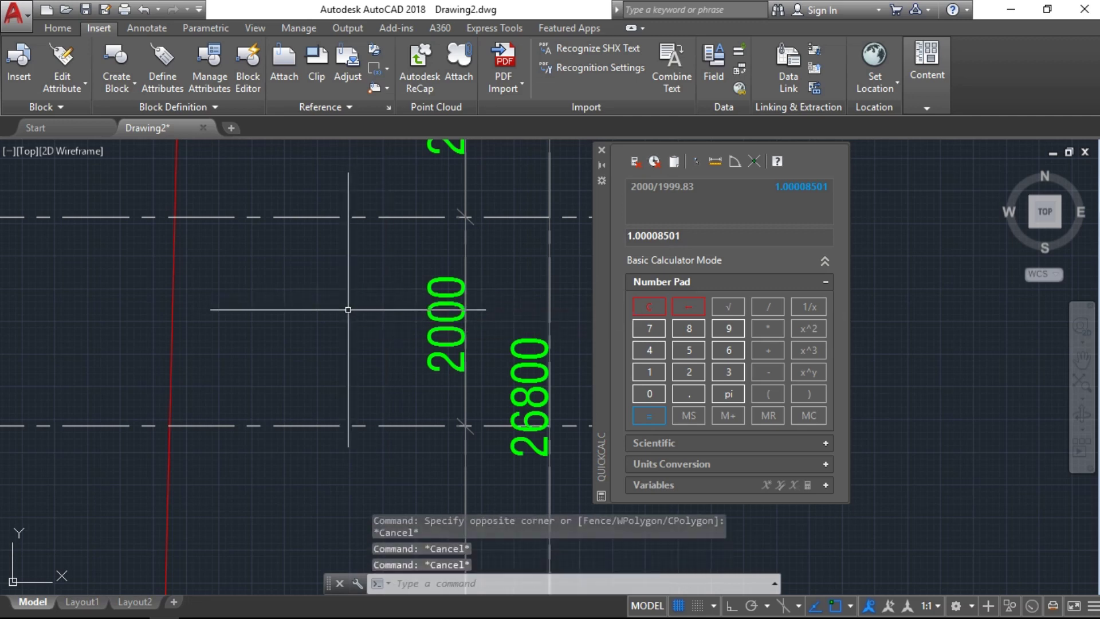
# Scale all 4550 plan objects about base point 0,0 by factor 1.00008501
pyautogui.write('sc')
pyautogui.press('Return')
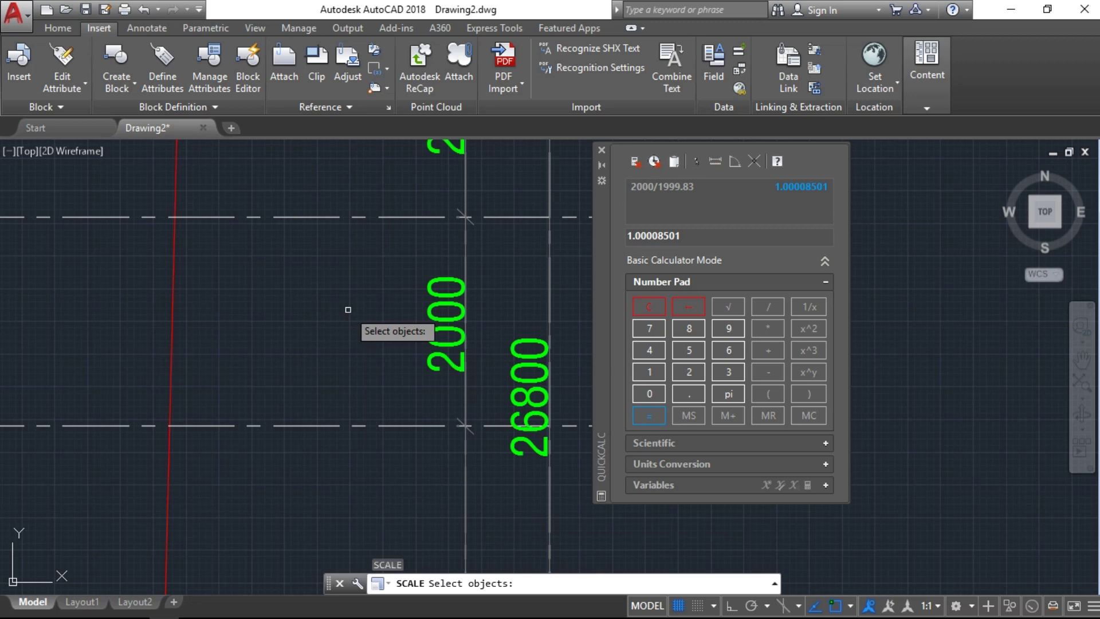
pyautogui.write('all')
pyautogui.press('Return')
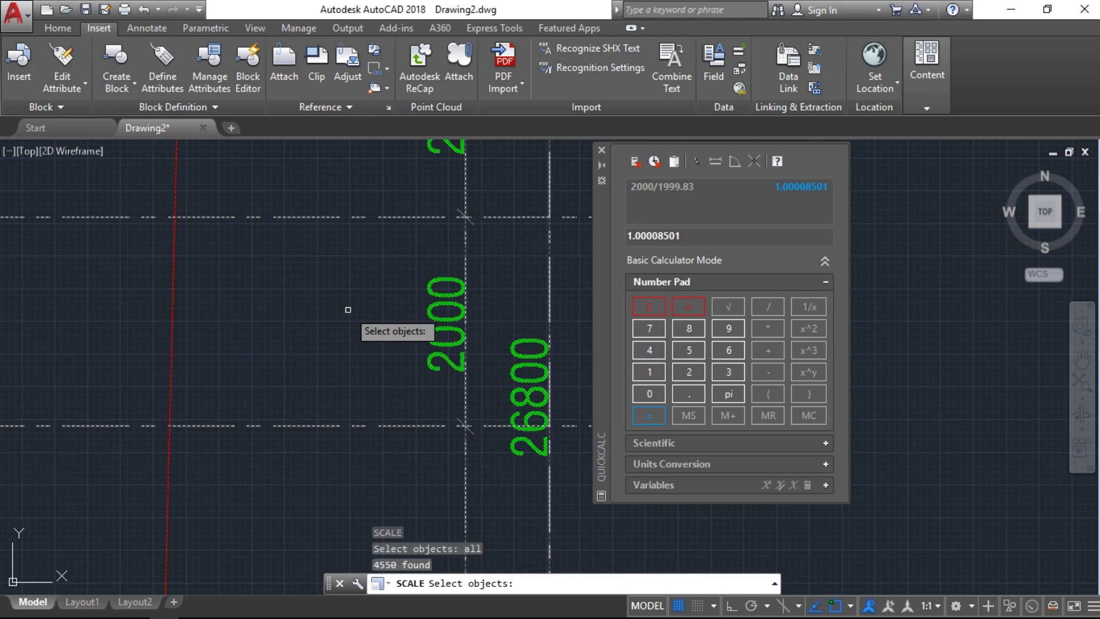
pyautogui.press('Return')
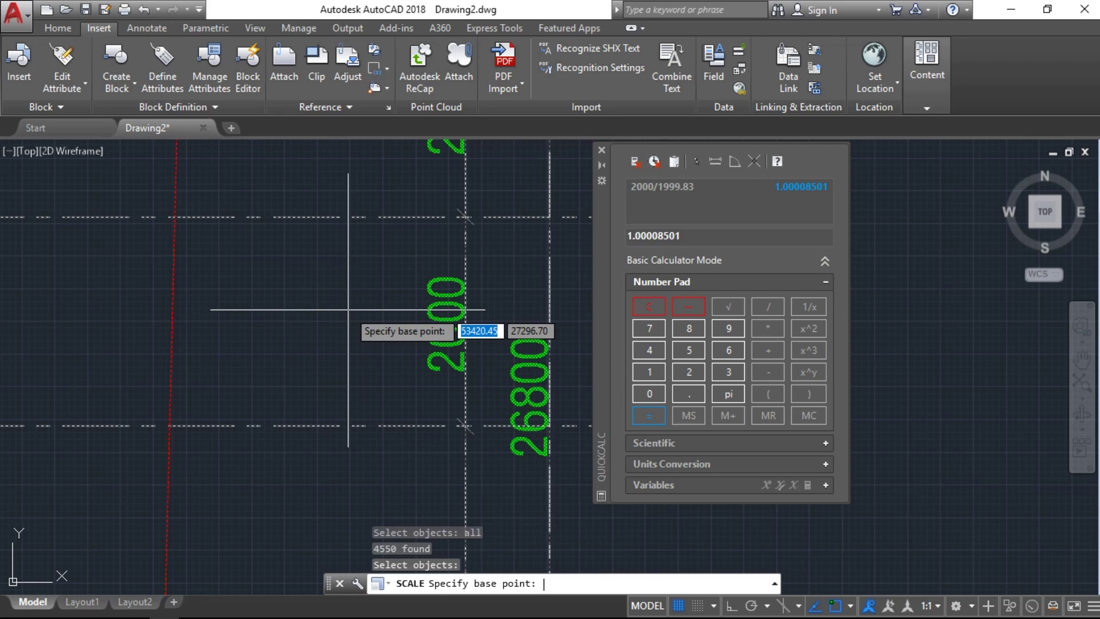
pyautogui.write('0,0,')
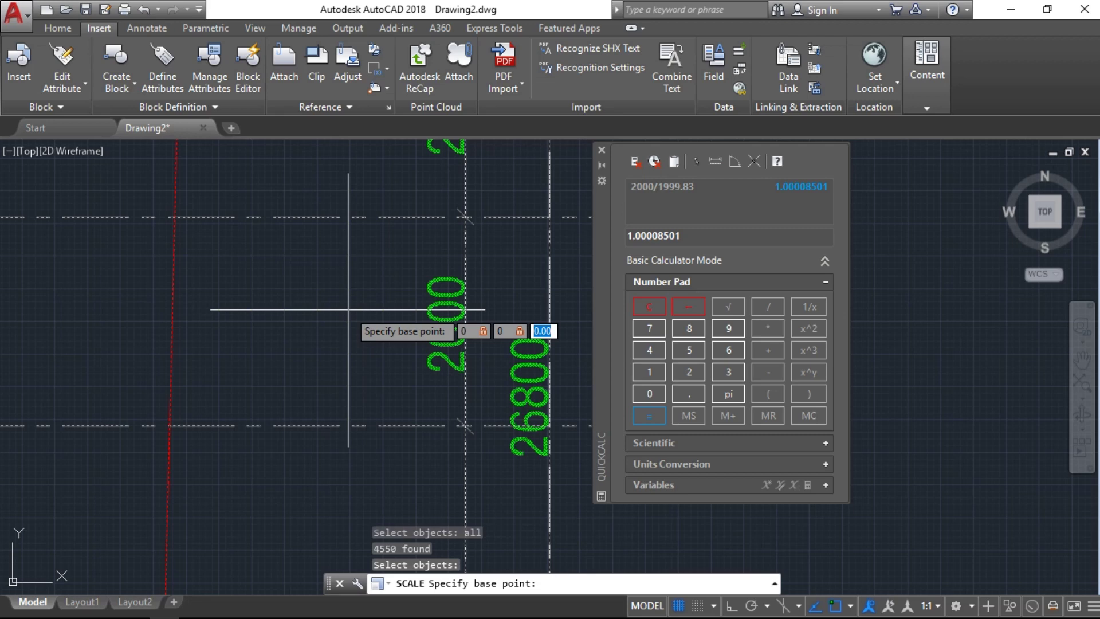
pyautogui.press('Return')
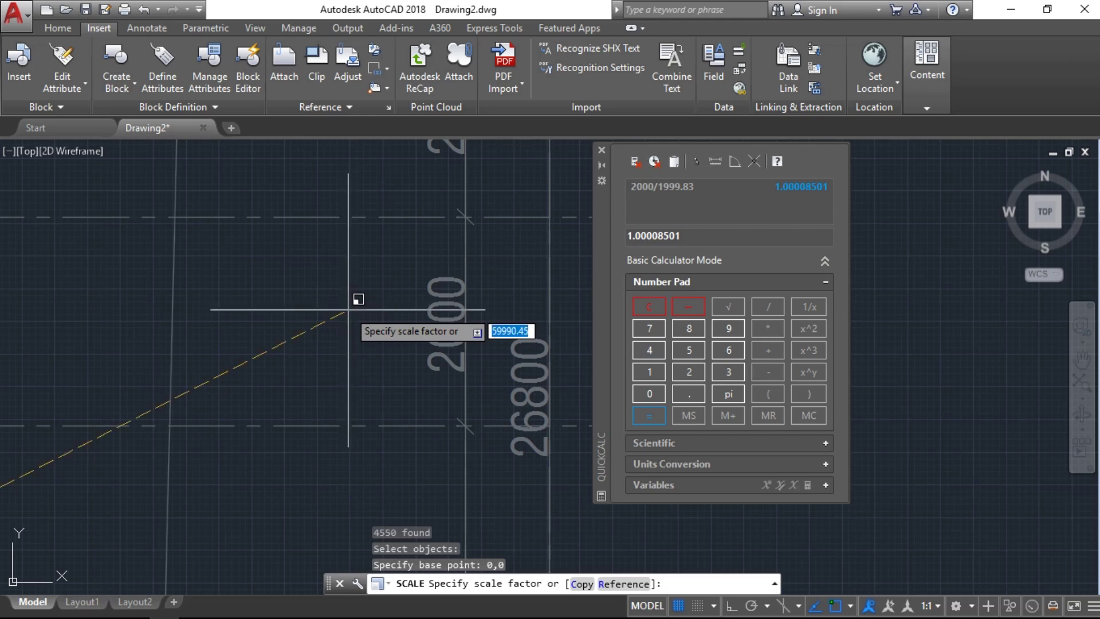
pyautogui.write('1.00')
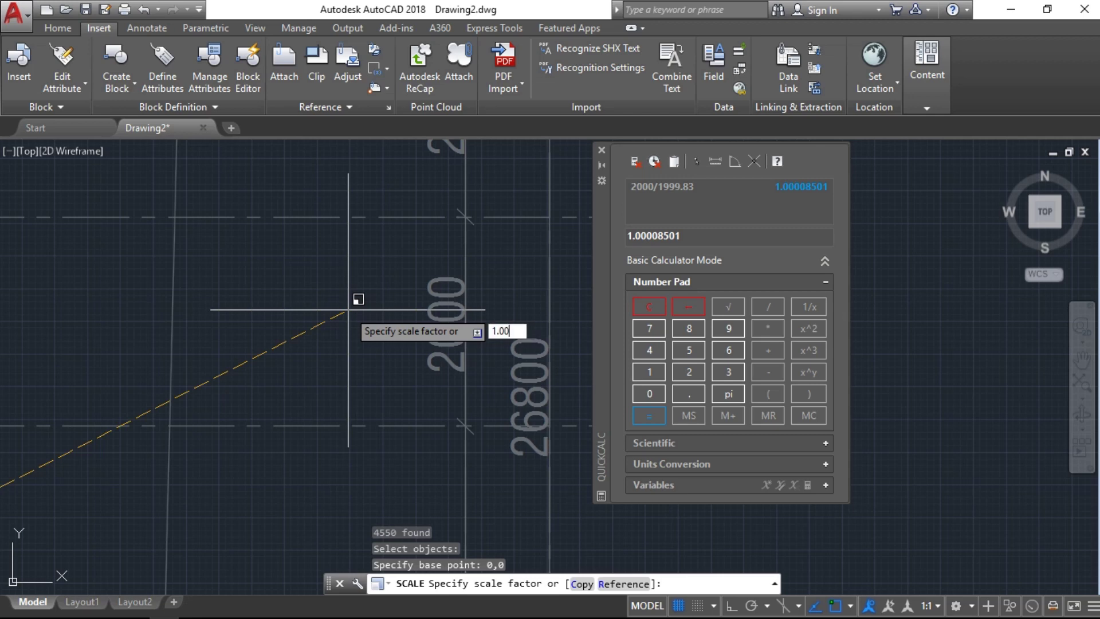
pyautogui.write('008501')
pyautogui.press('Return')
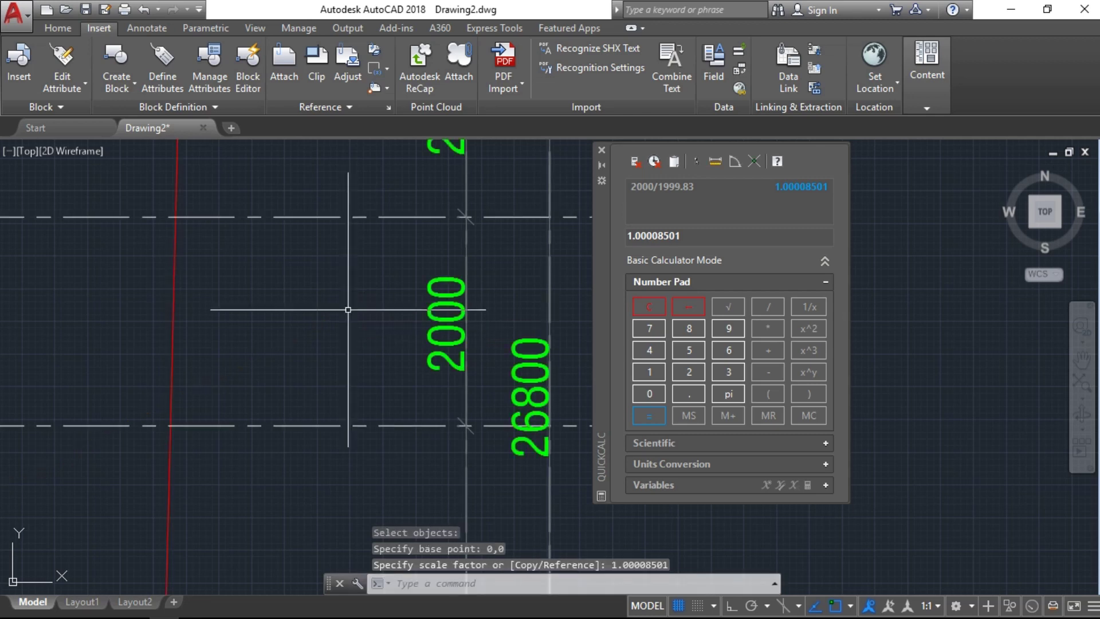
pyautogui.press('Escape')
pyautogui.press('Escape')
# Re-measure grid D to E to confirm 2000.00, then close QuickCalc
pyautogui.write('di')
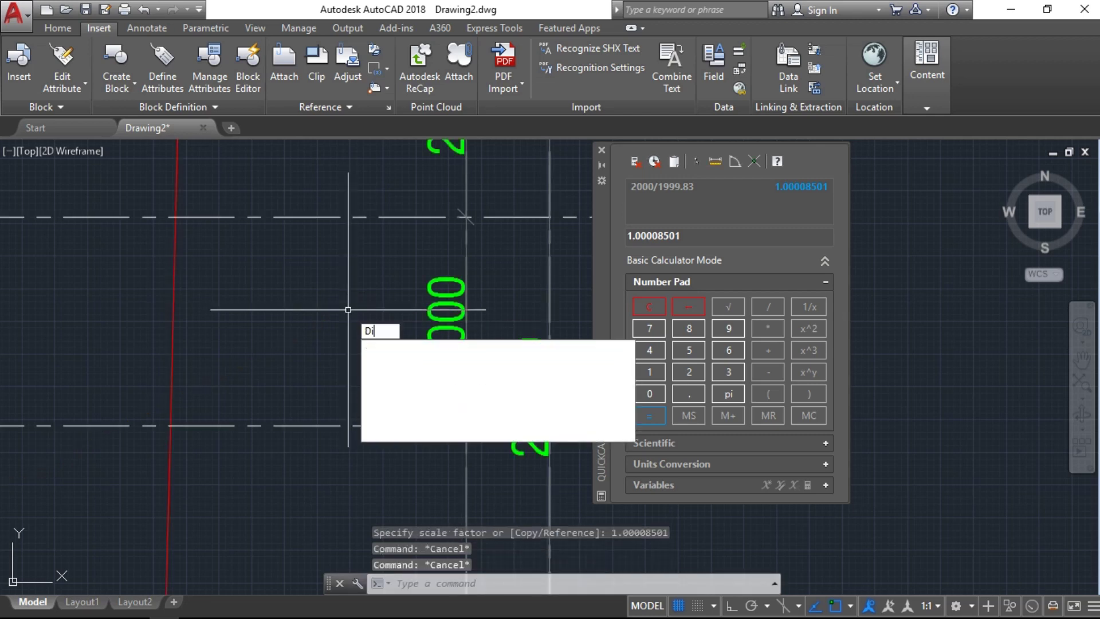
pyautogui.press('Return')
pyautogui.click(378, 217)
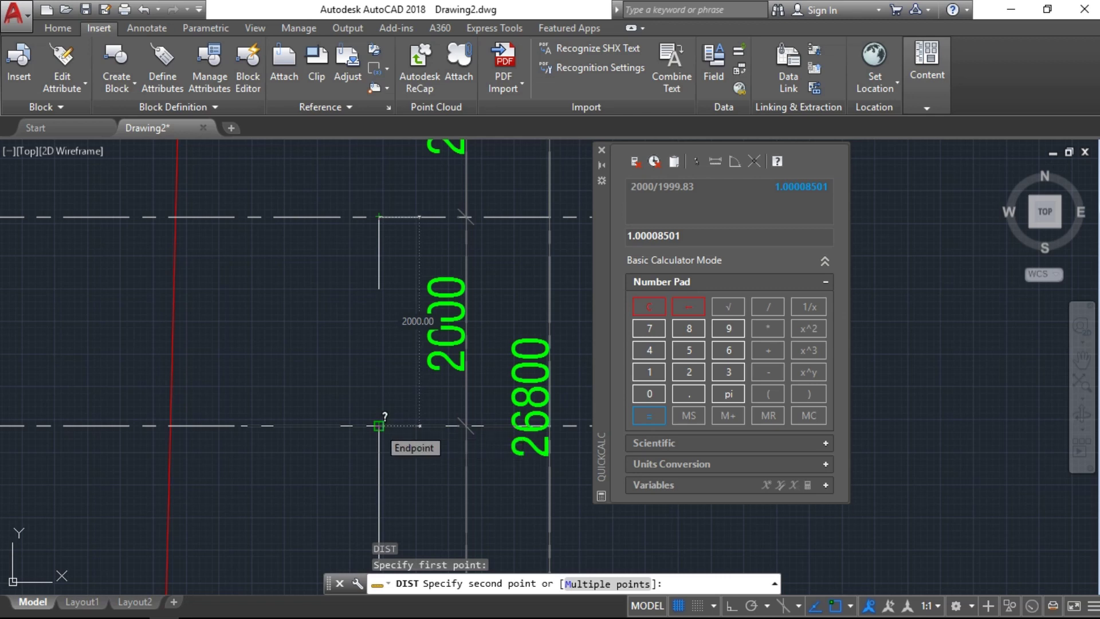
pyautogui.press('Escape')
pyautogui.press('Escape')
pyautogui.click(601, 150)
pyautogui.press('Escape')
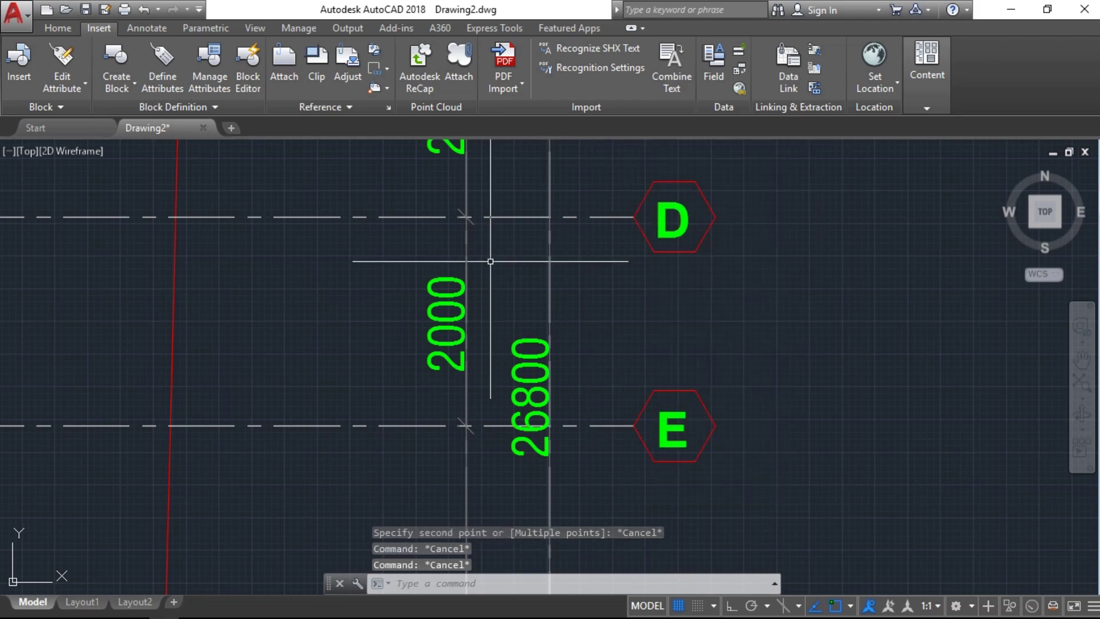
# Zoom to extents to show the entire rescaled floor plan
pyautogui.write('z')
pyautogui.press('Return')
pyautogui.scroll(-1, 501, 247)
pyautogui.write('e')
pyautogui.press('Return')
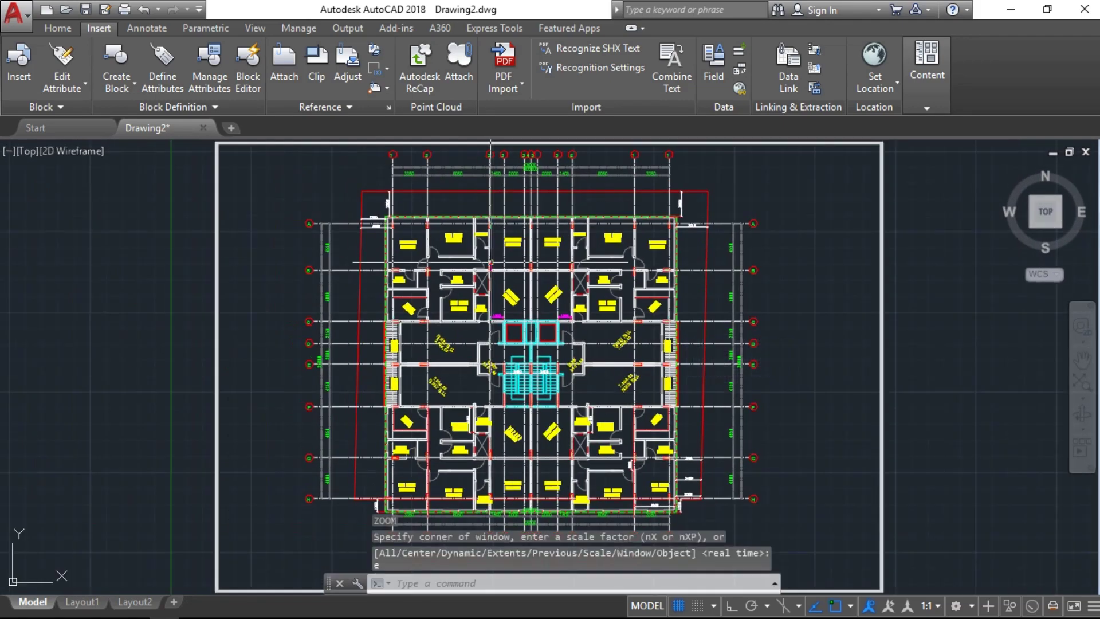